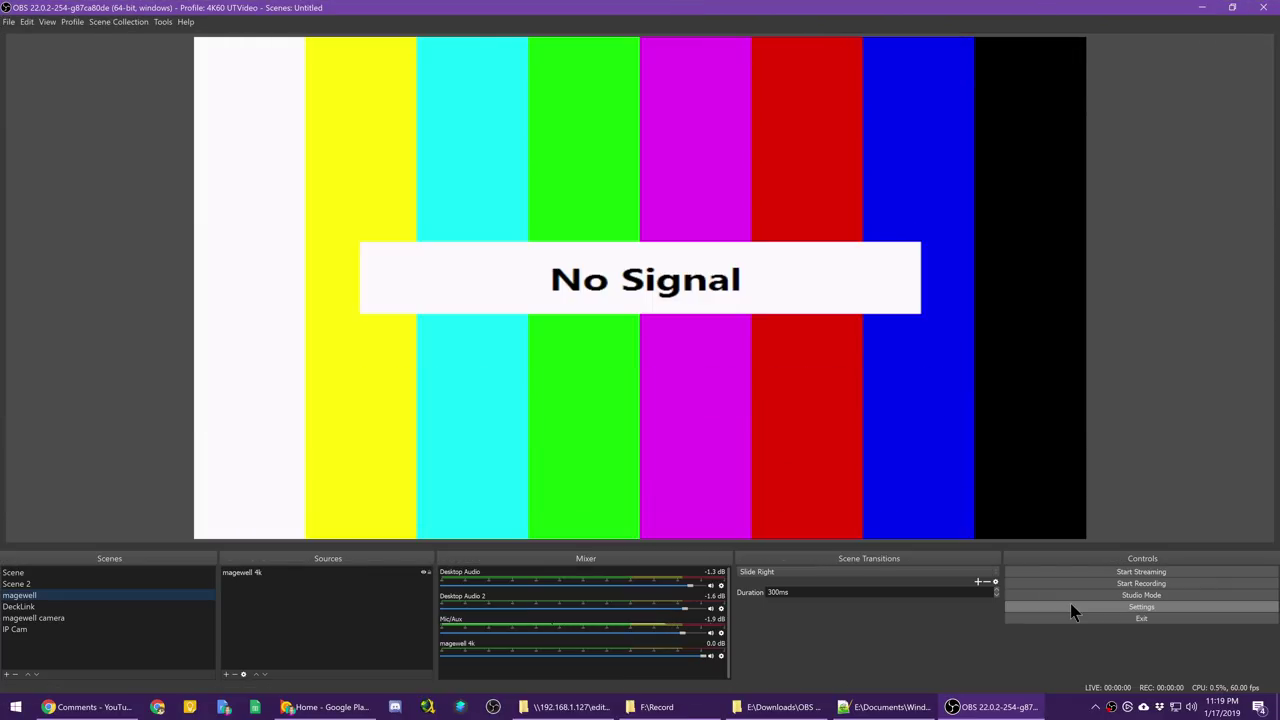
# - Open OBS Settings and enlarge the Settings window
pyautogui.click(1070, 605)
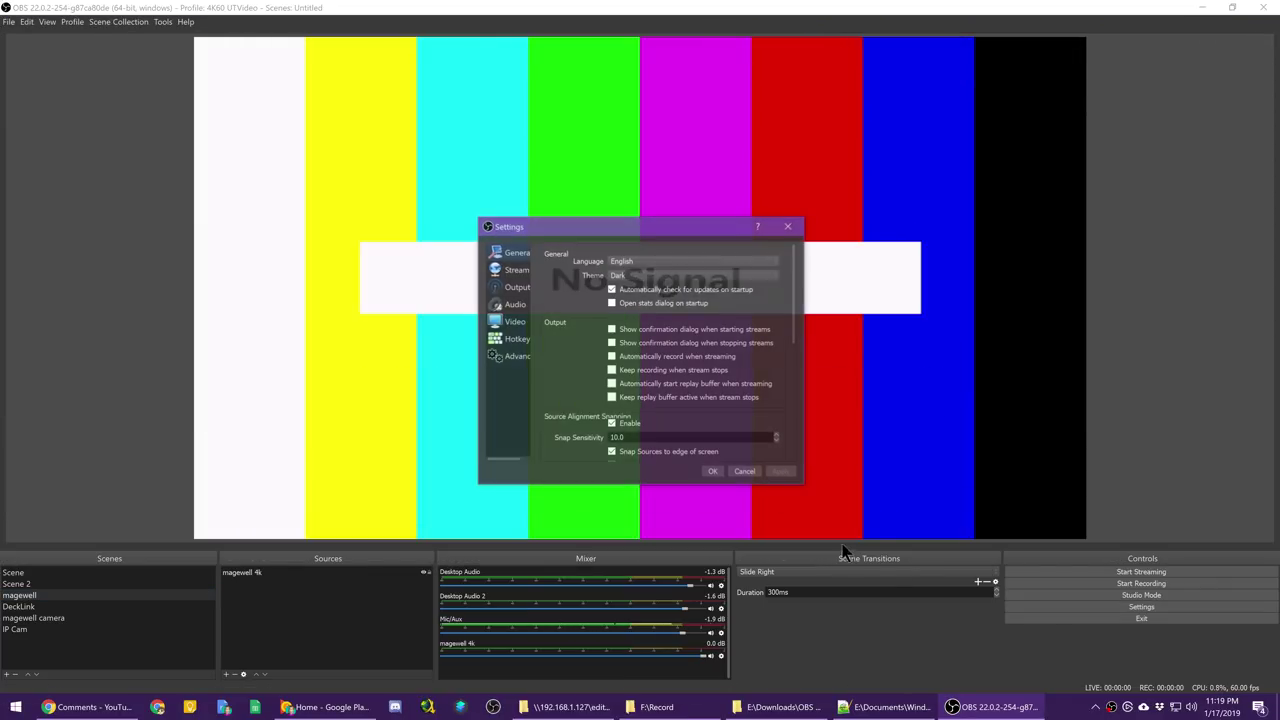
pyautogui.moveTo(800, 485); pyautogui.dragTo(921, 582)
pyautogui.moveTo(680, 238); pyautogui.dragTo(526, 180)
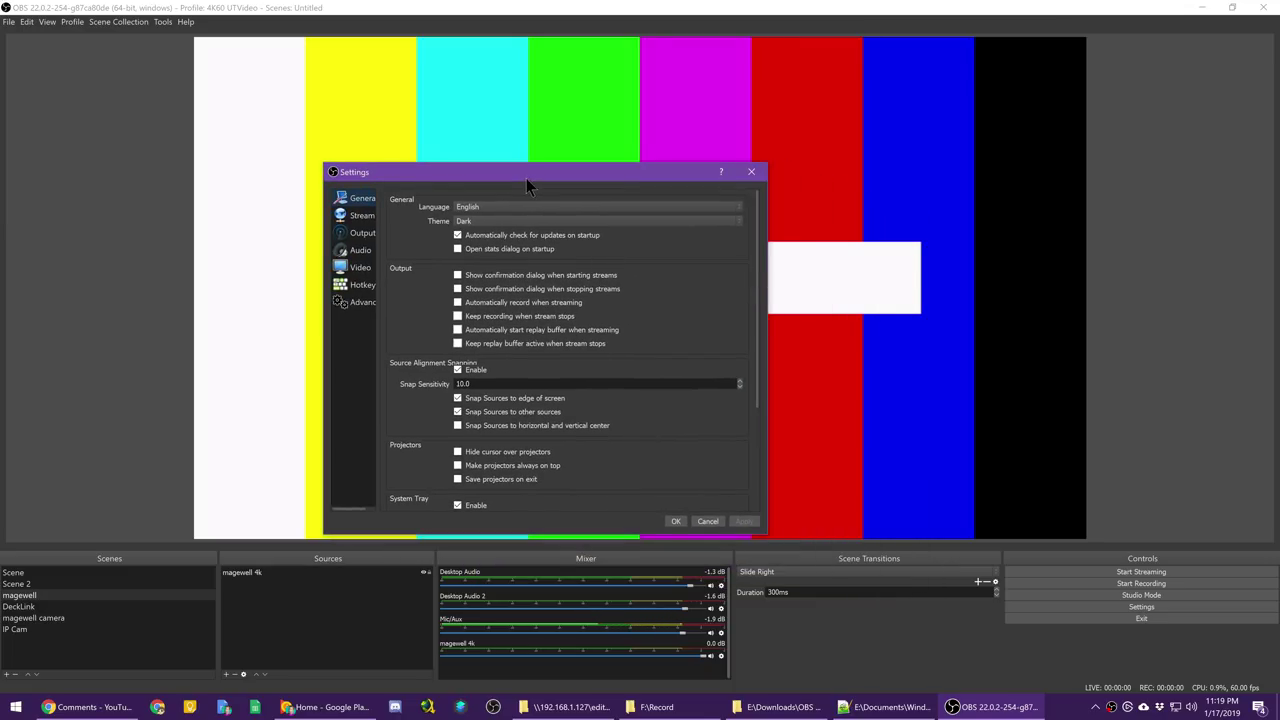
# - Show the Advanced Recording output settings, confirming NVENC H.264 with Lossless rate control
pyautogui.click(368, 232)
pyautogui.click(550, 226)
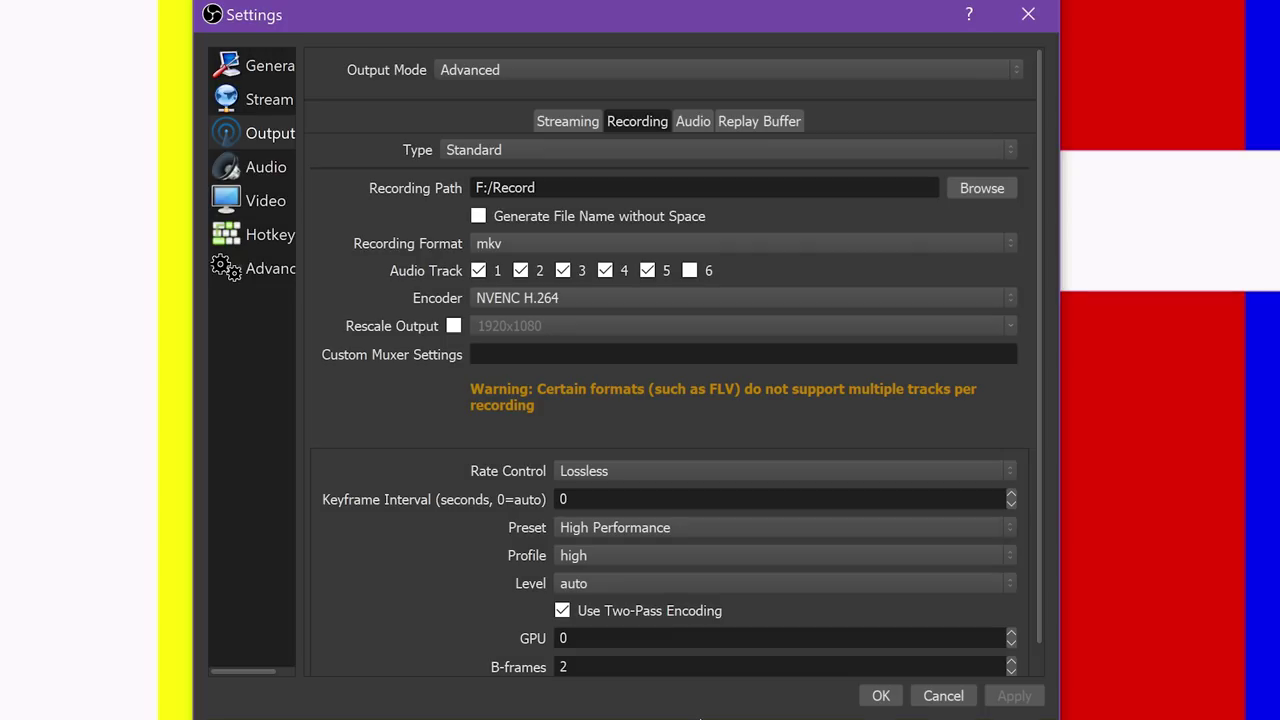
pyautogui.moveTo(699, 712); pyautogui.dragTo(699, 719)
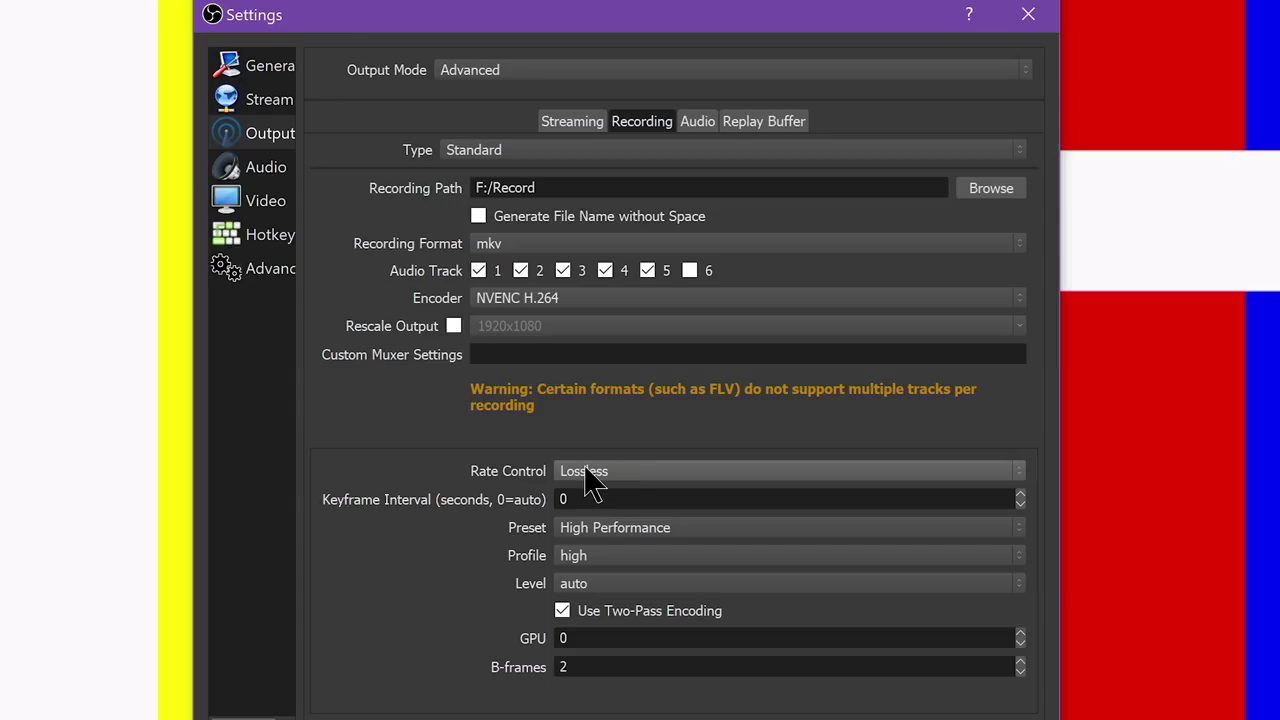
pyautogui.click(613, 473)
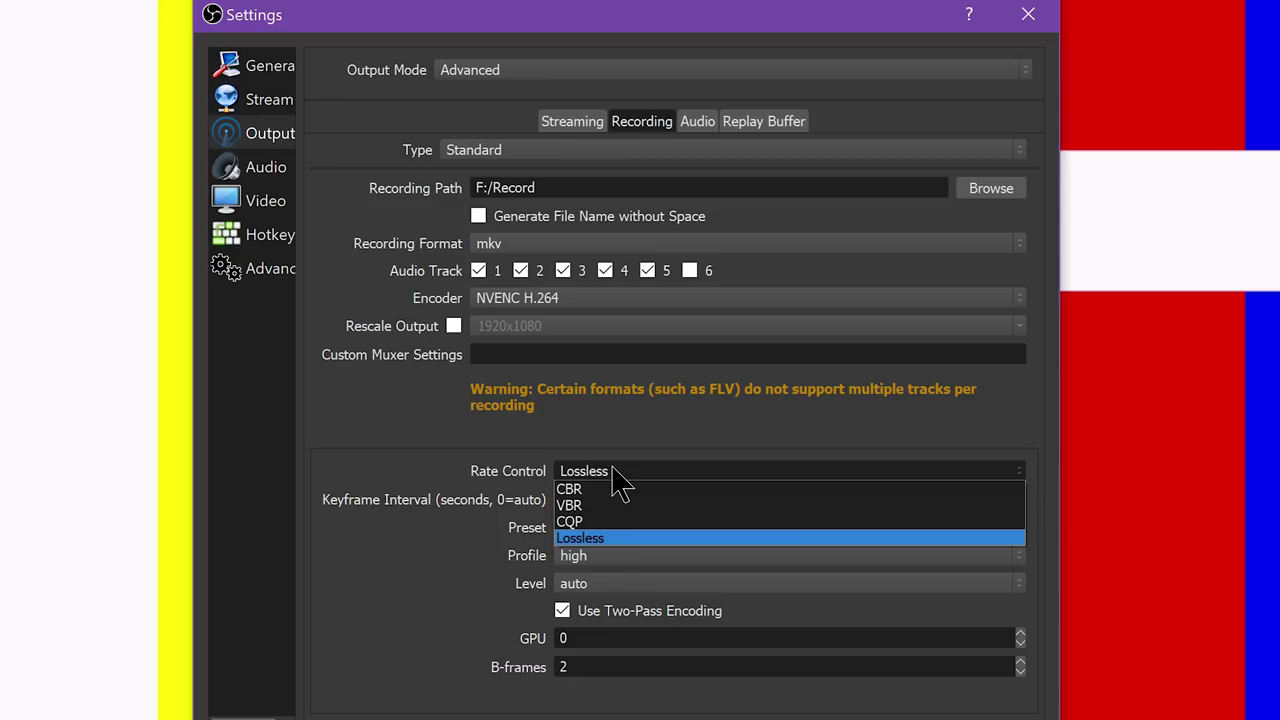
pyautogui.click(522, 465)
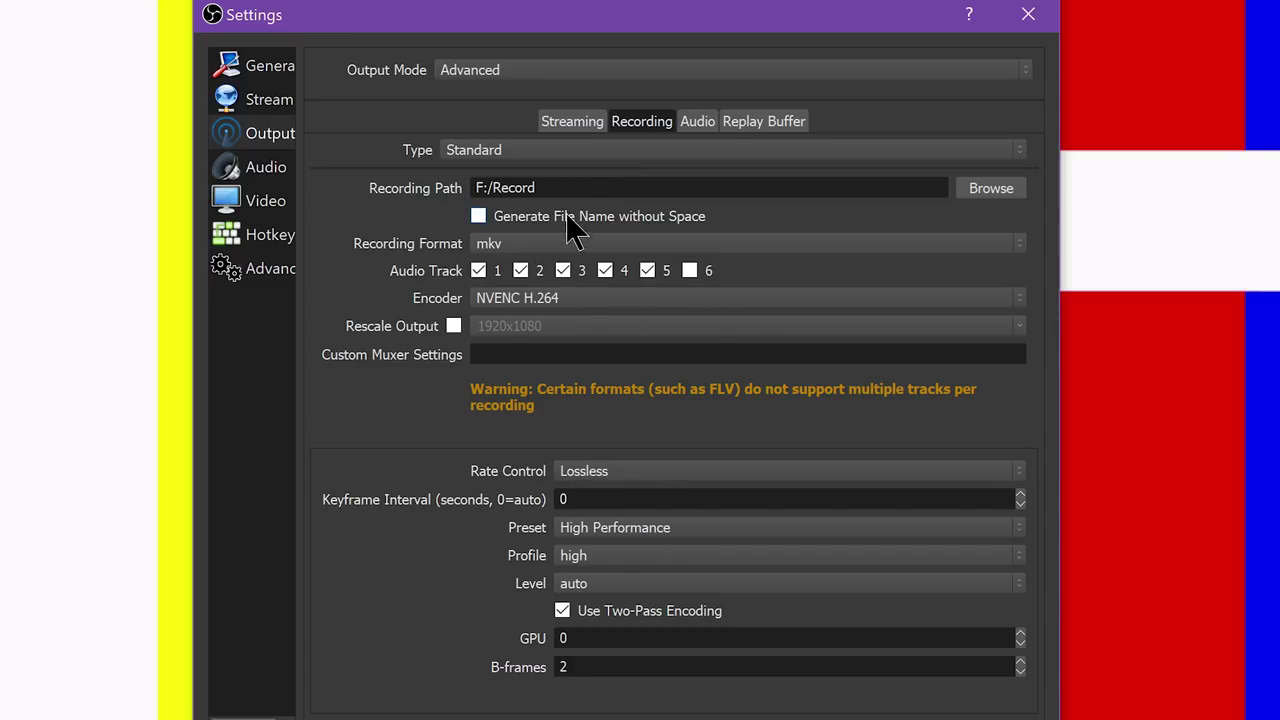
# - Set Simple output mode, Indistinguishable Quality recording and the x264 low CPU usage encoder
pyautogui.click(606, 74)
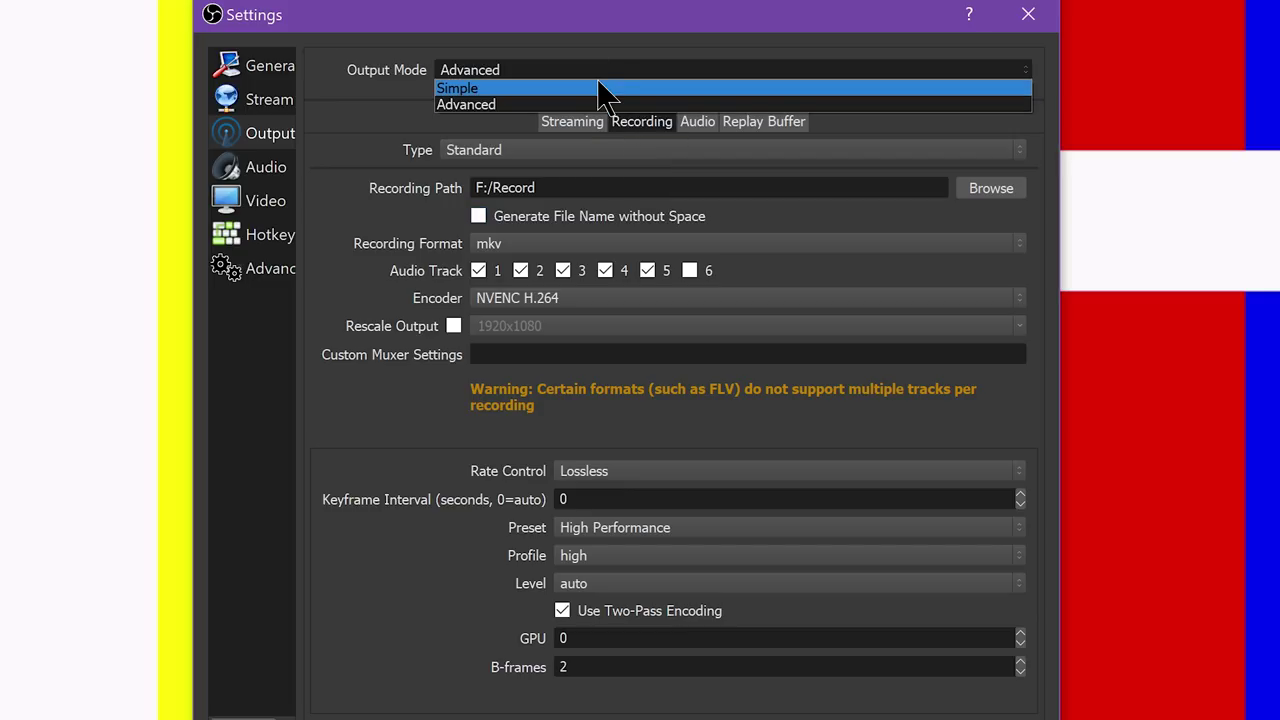
pyautogui.click(600, 88)
pyautogui.click(579, 372)
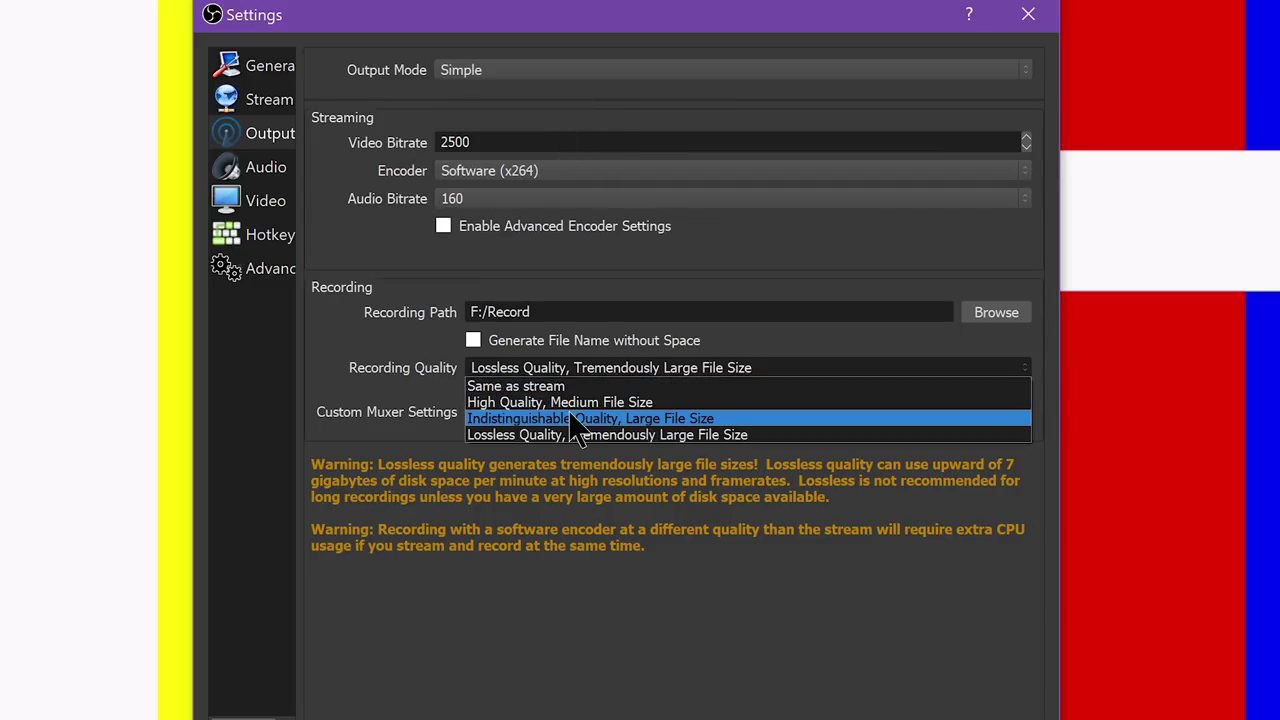
pyautogui.click(577, 420)
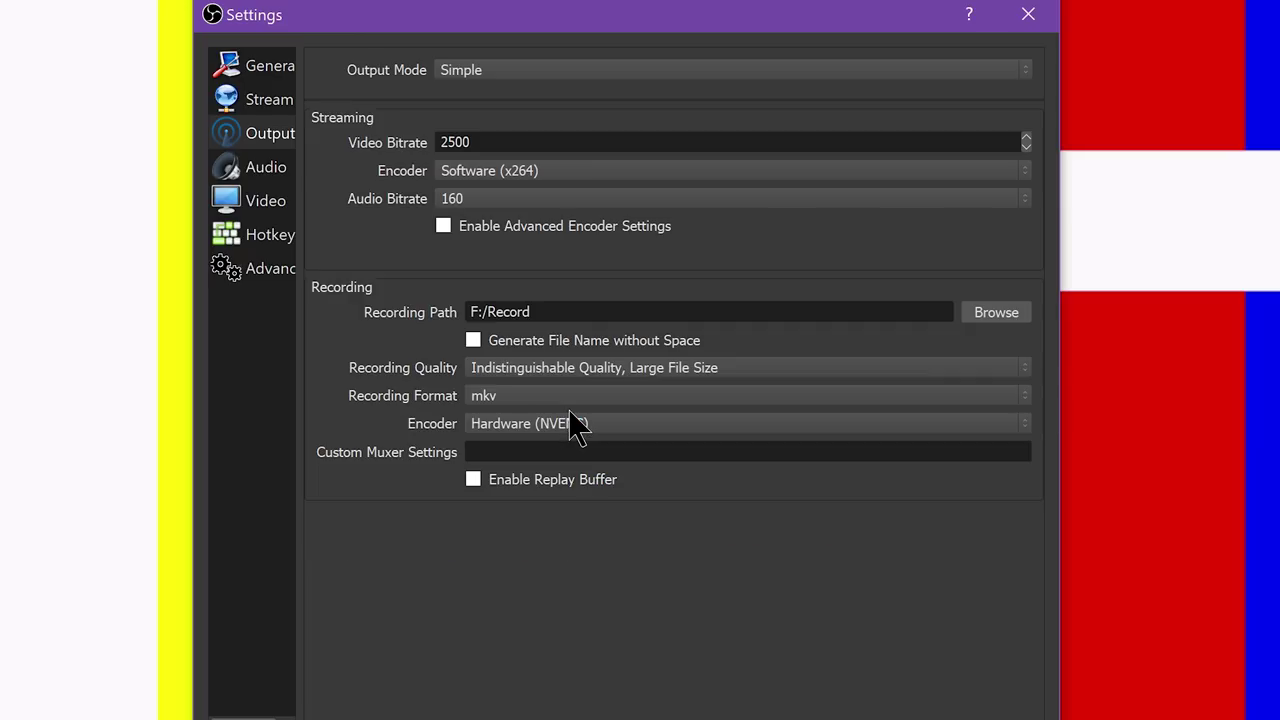
pyautogui.click(578, 425)
pyautogui.click(652, 458)
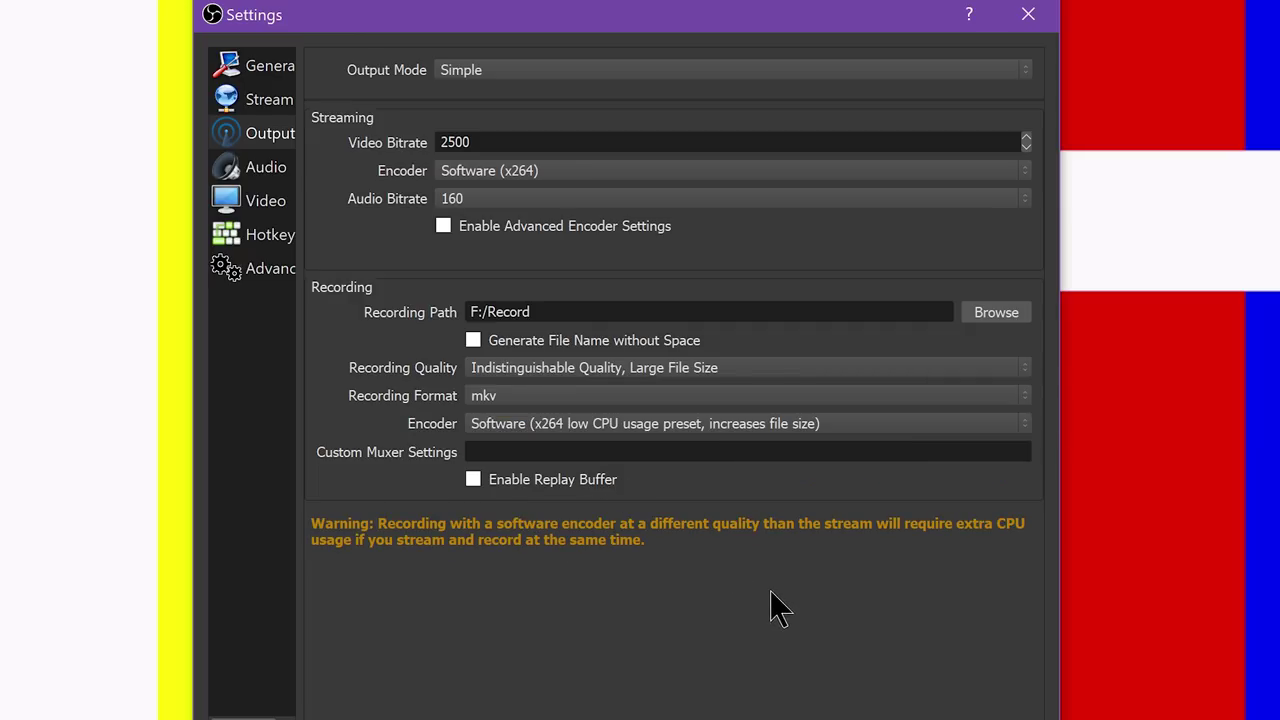
# - Toggle output mode to Advanced and back to Simple, keeping Indistinguishable Quality
pyautogui.click(531, 72)
pyautogui.click(543, 106)
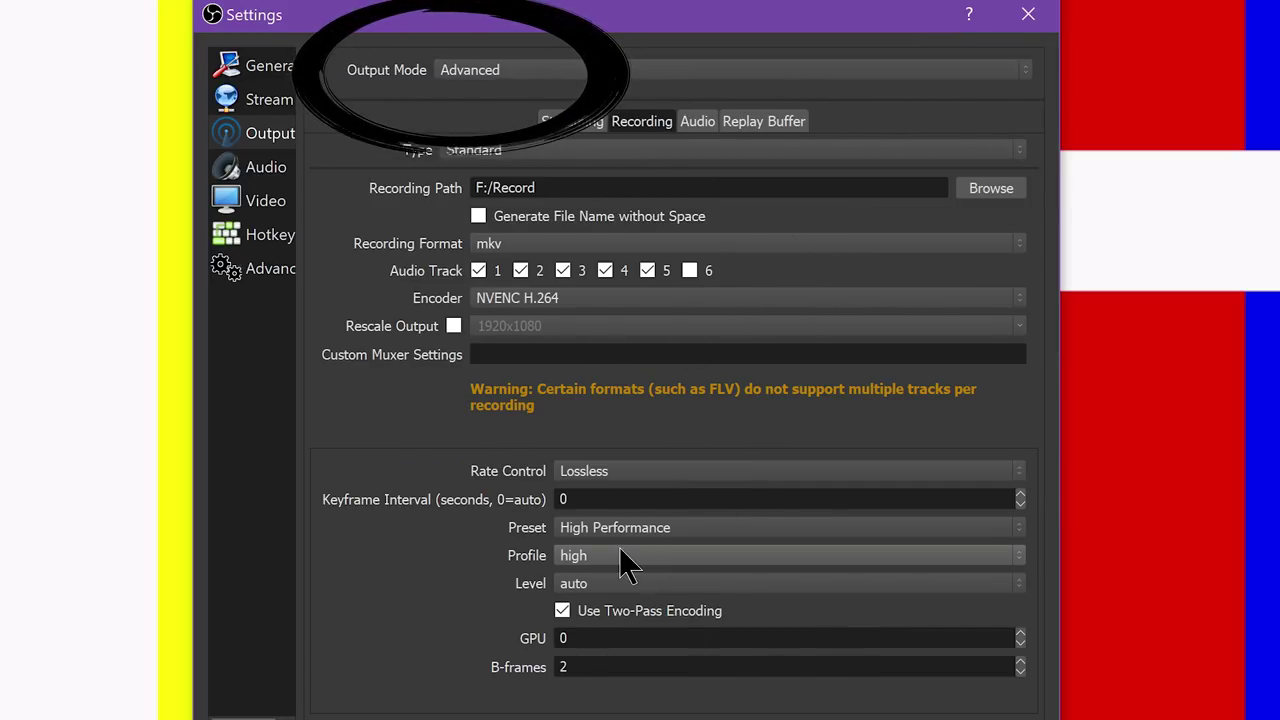
pyautogui.click(557, 69)
pyautogui.click(557, 88)
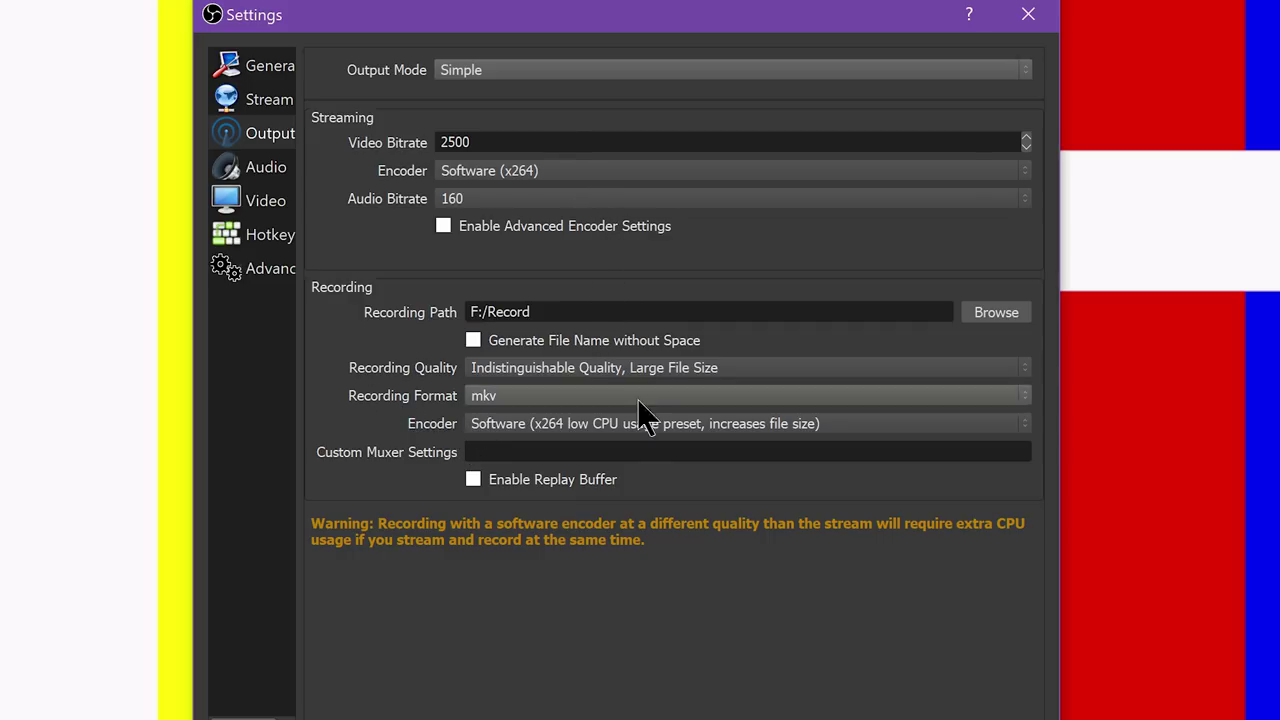
pyautogui.click(651, 425)
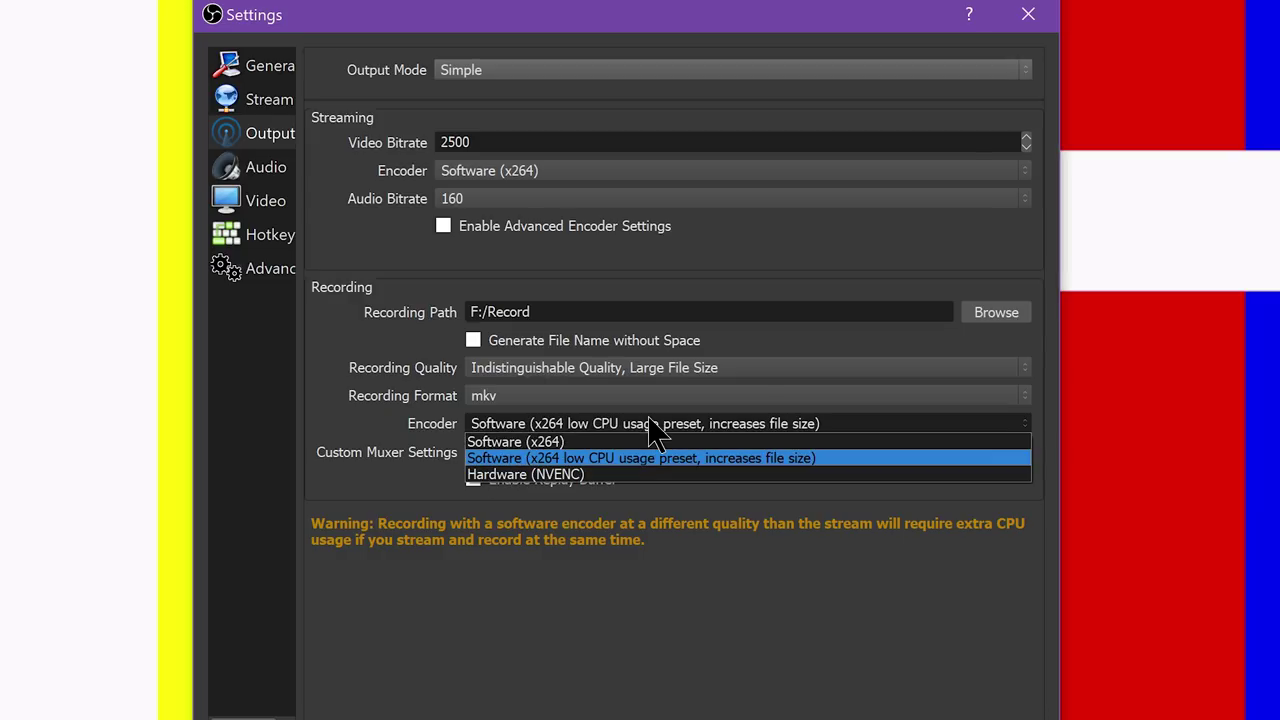
pyautogui.click(637, 368)
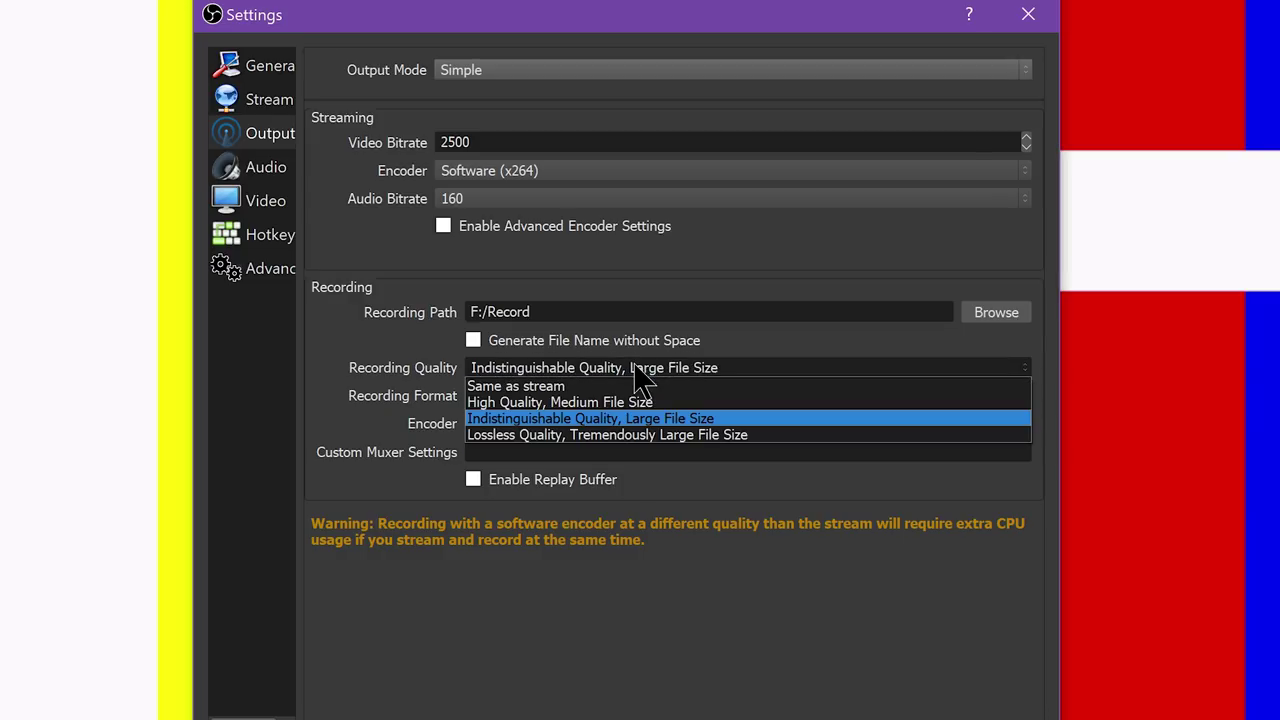
pyautogui.click(390, 345)
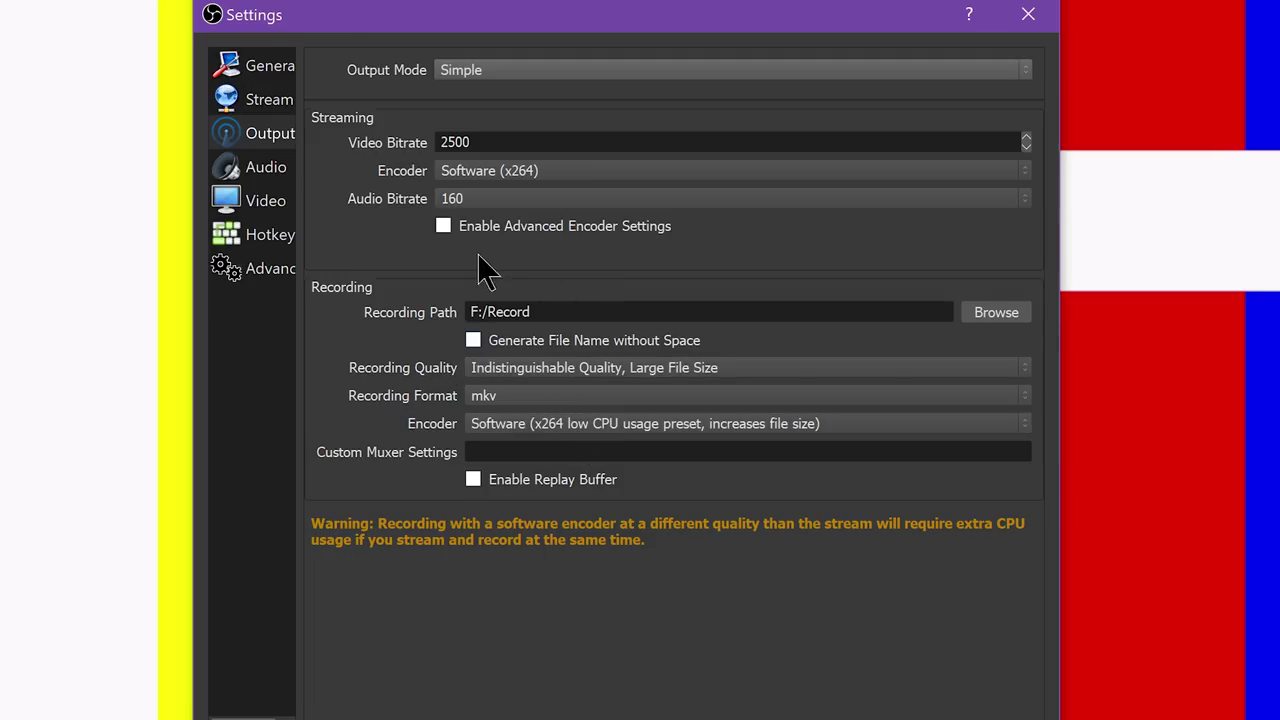
pyautogui.click(602, 369)
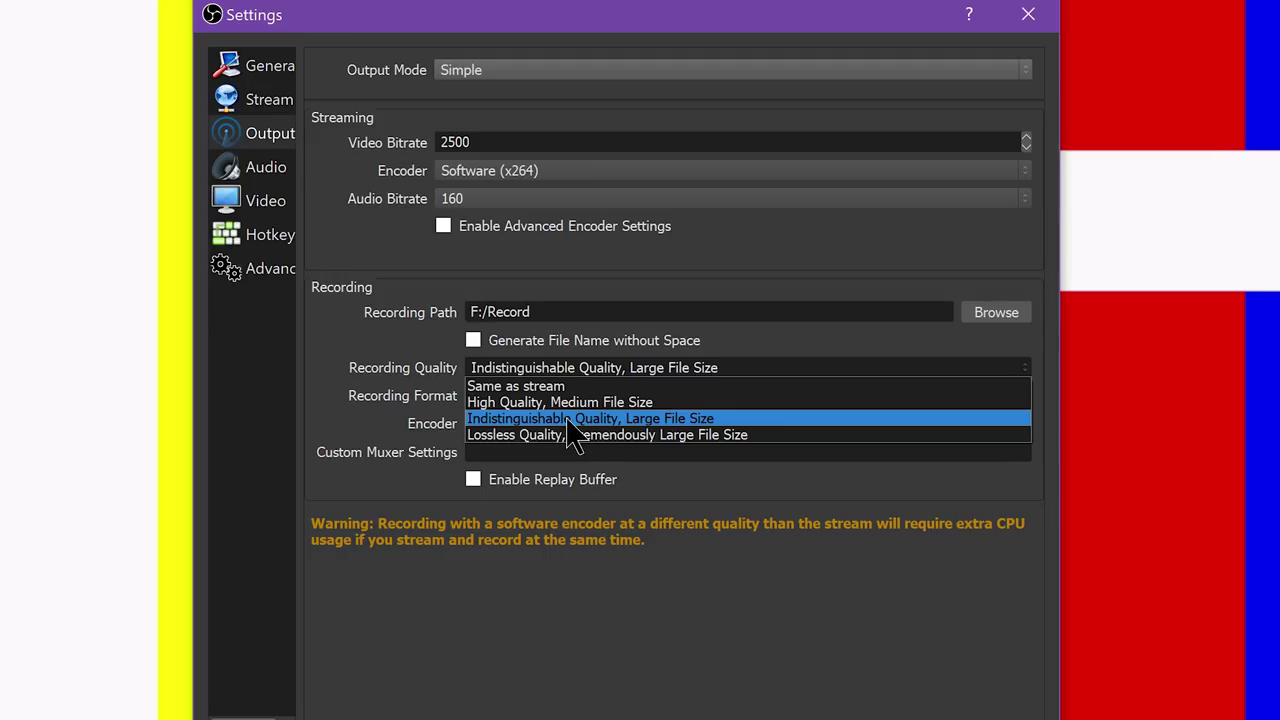
pyautogui.click(574, 419)
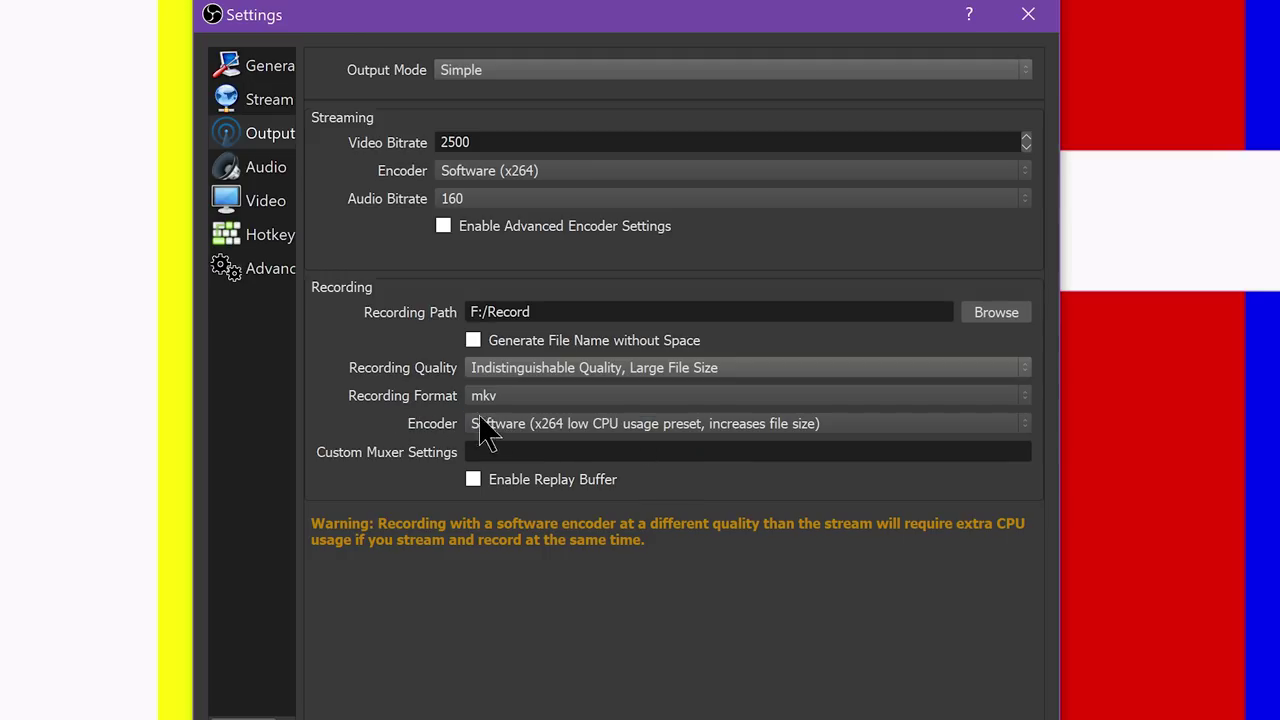
pyautogui.click(583, 421)
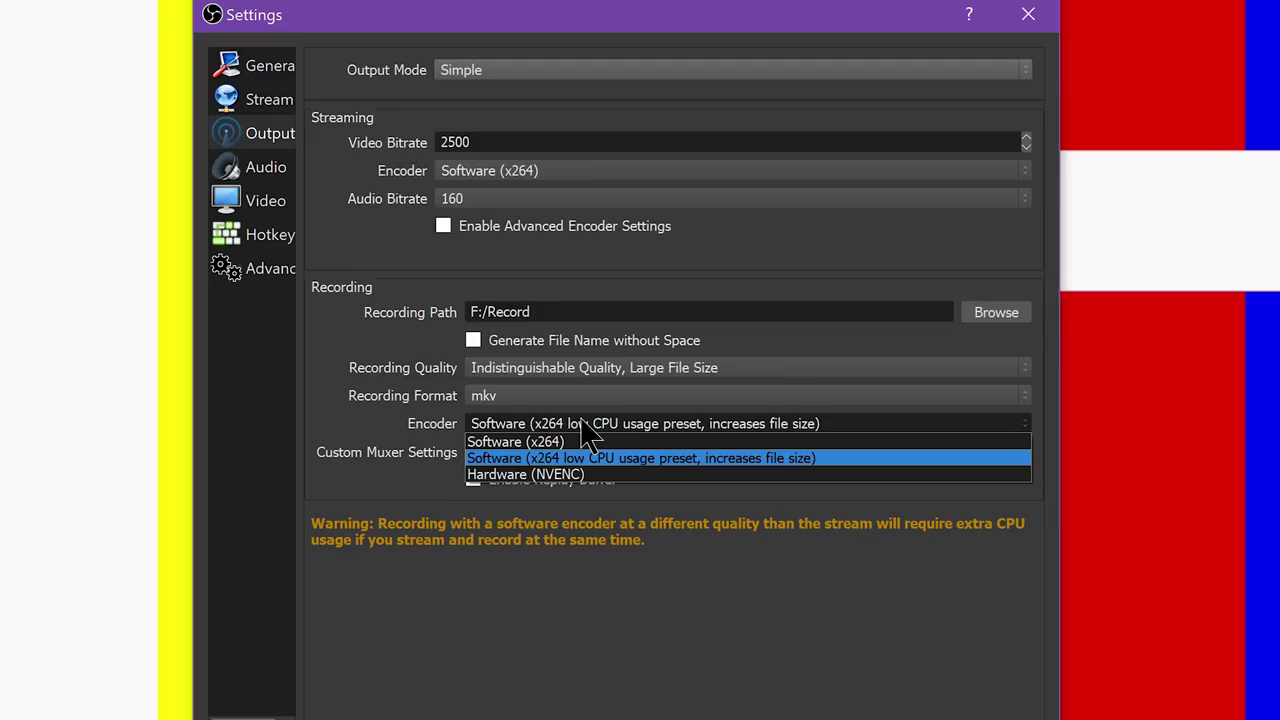
pyautogui.click(584, 422)
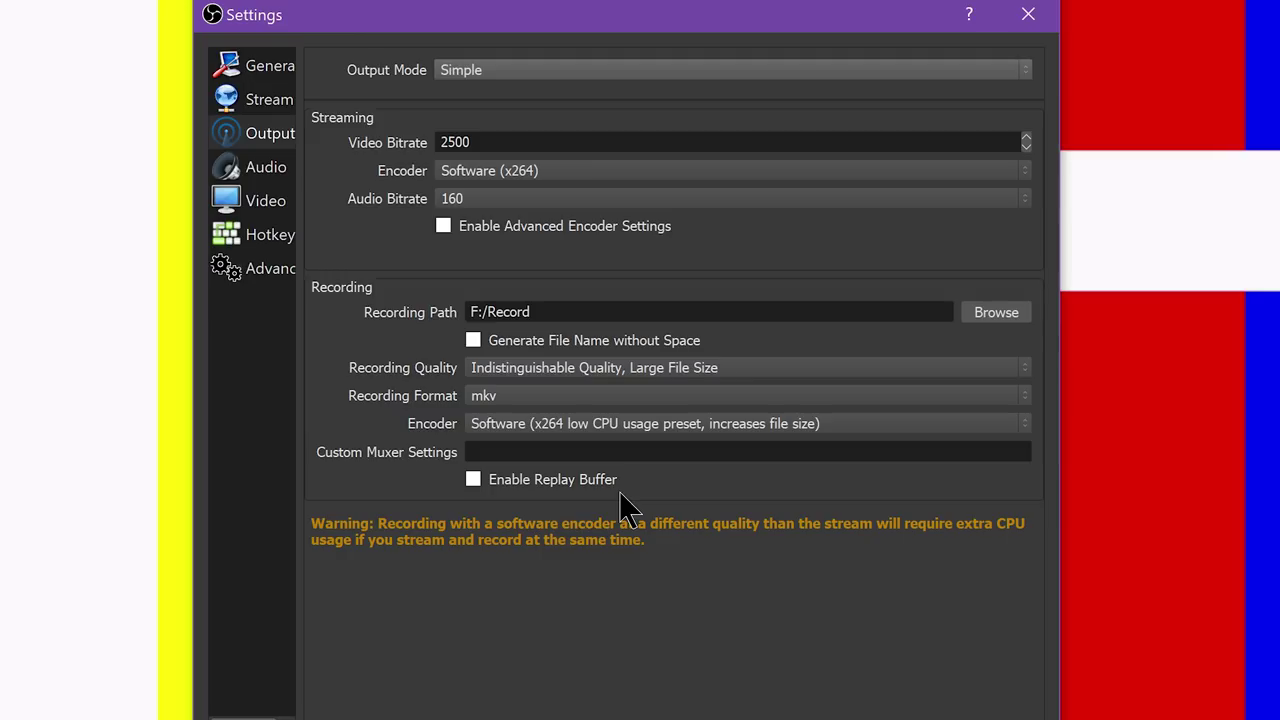
pyautogui.click(612, 428)
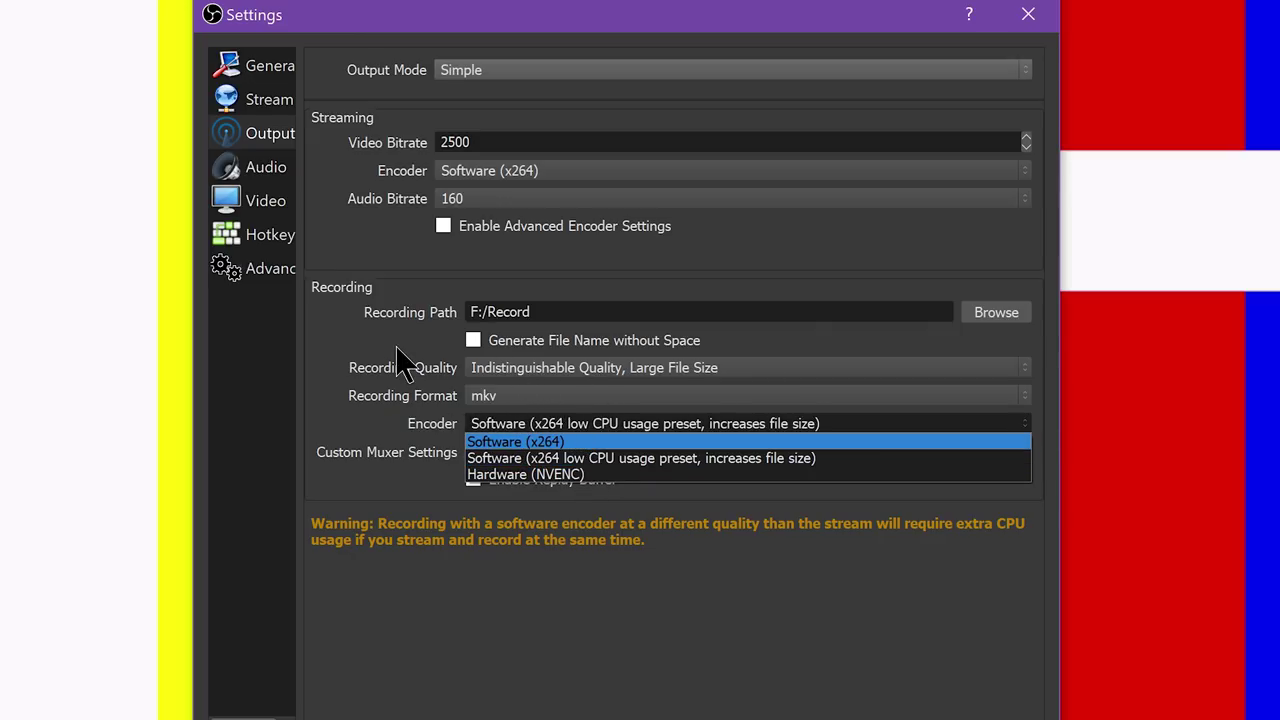
pyautogui.click(546, 475)
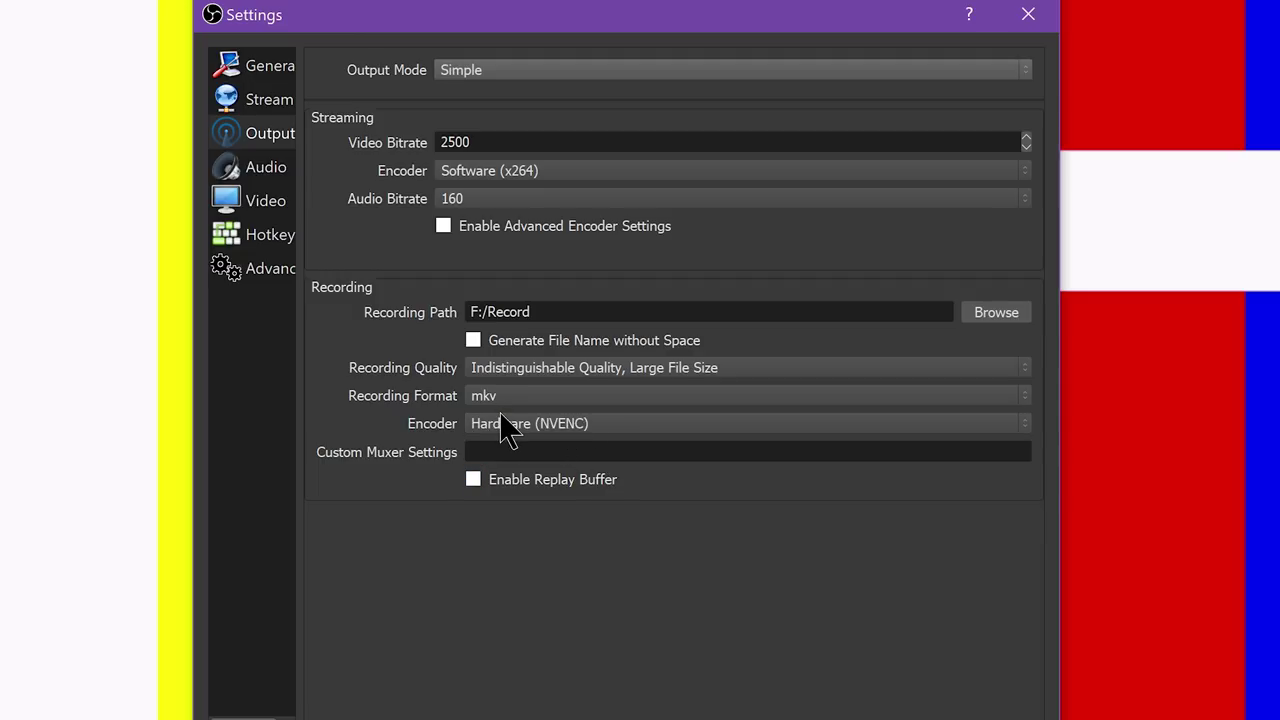
pyautogui.click(530, 423)
pyautogui.click(530, 453)
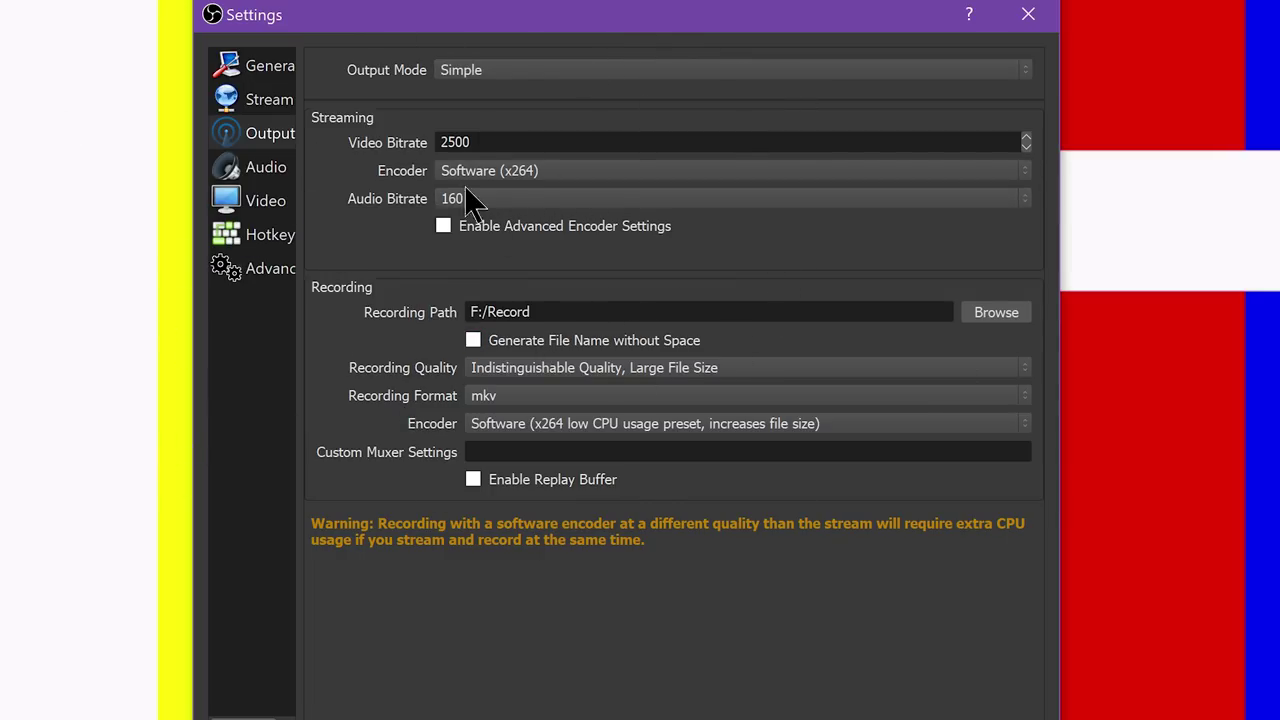
# - Choose Lossless Quality, Tremendously Large File Size and accept the lossless warning
pyautogui.click(570, 368)
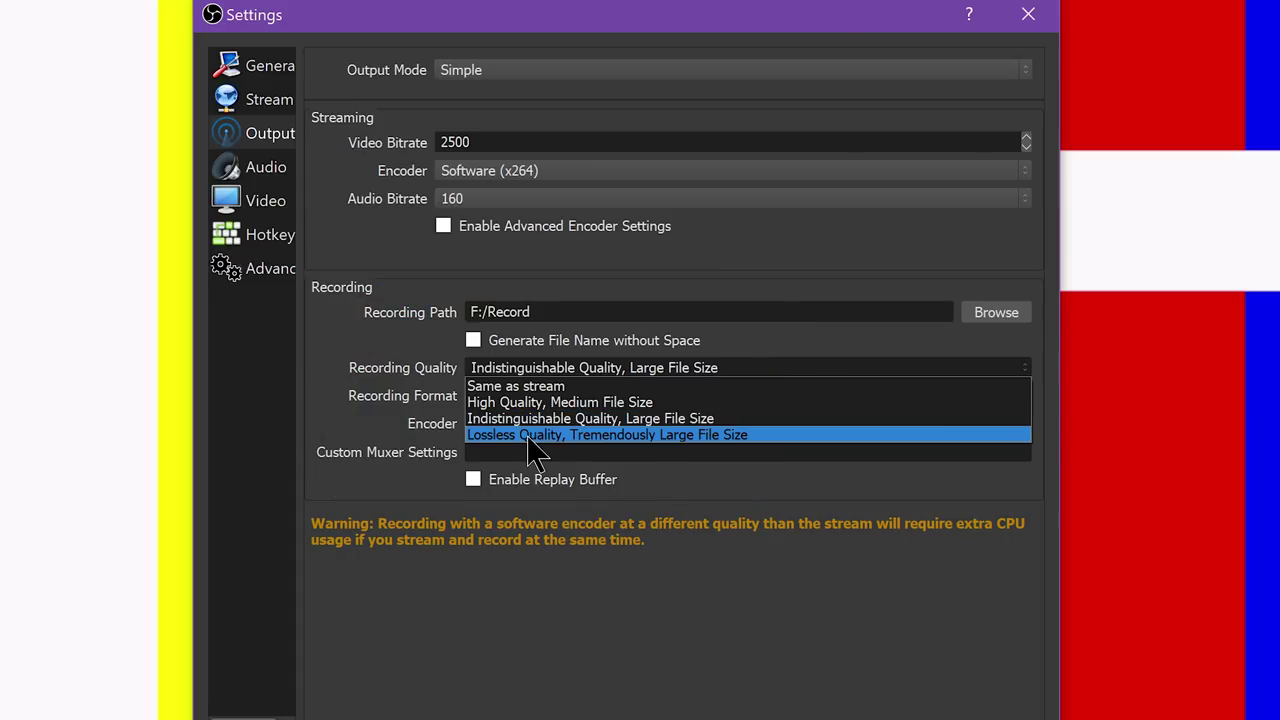
pyautogui.click(535, 453)
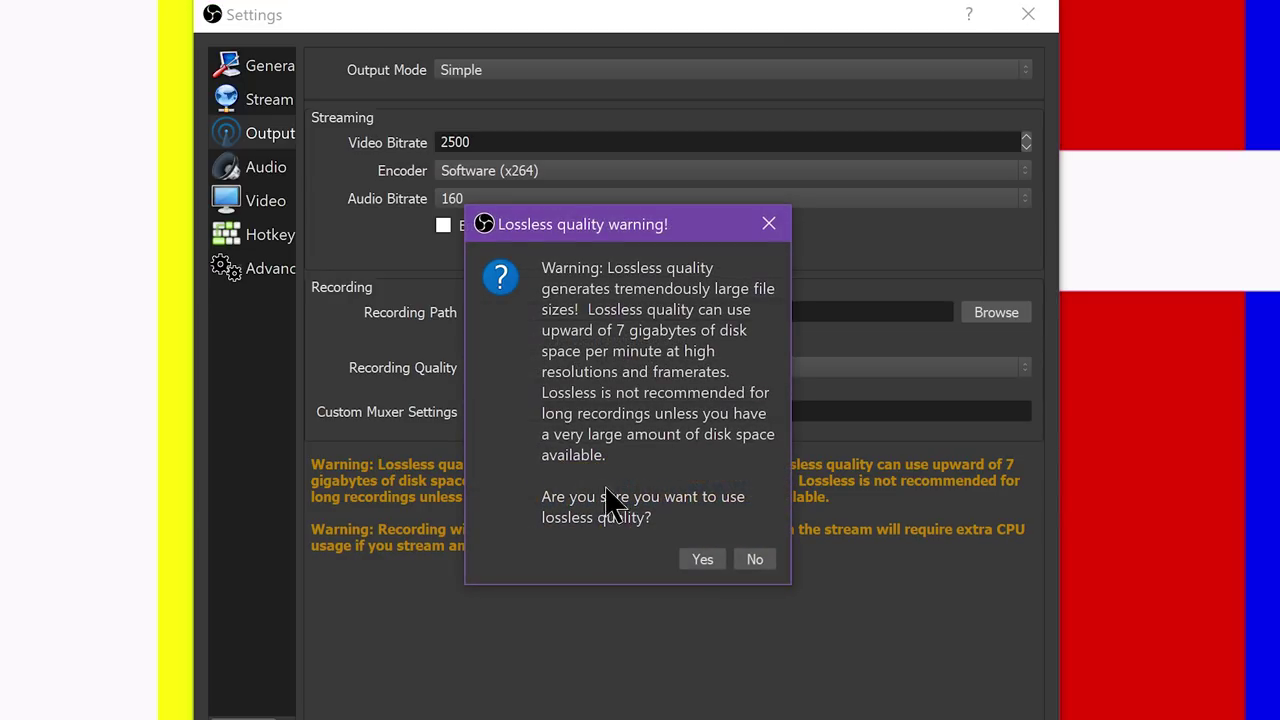
pyautogui.click(690, 566)
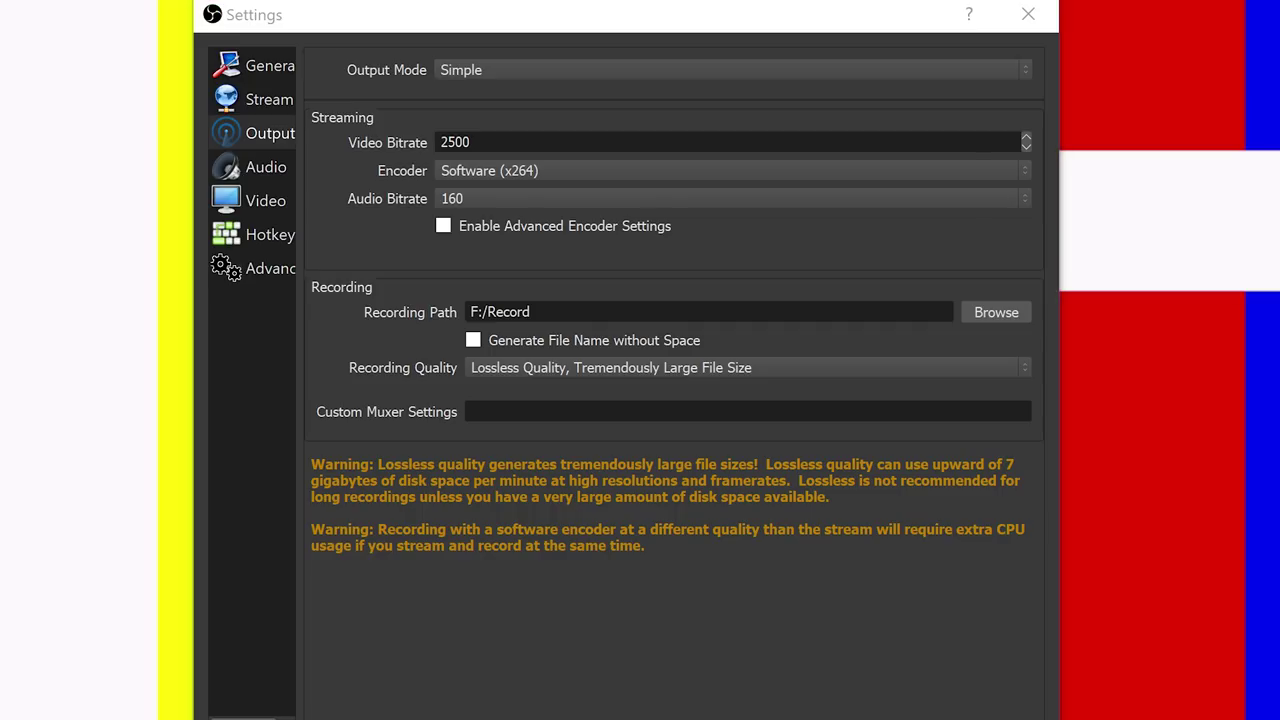
# - Move the Stats window aside to review the recording bitrate, then close it
pyautogui.moveTo(808, 283); pyautogui.dragTo(827, 16)
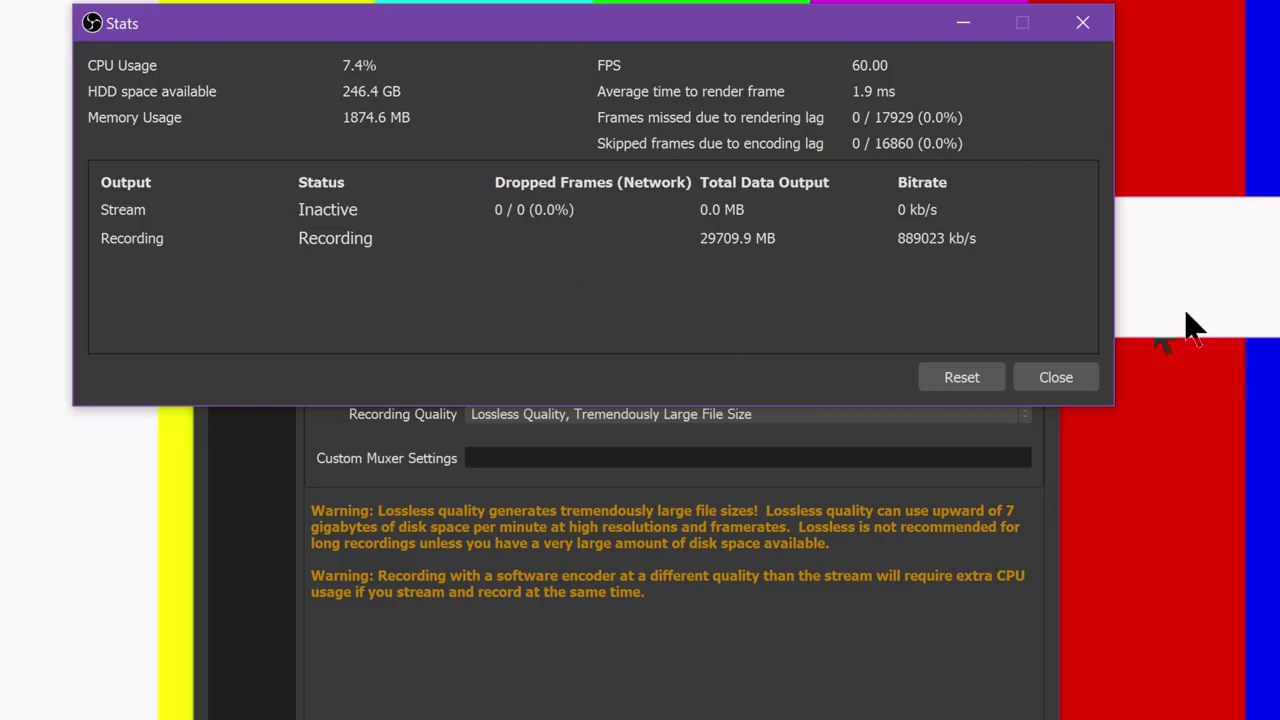
pyautogui.click(1094, 376)
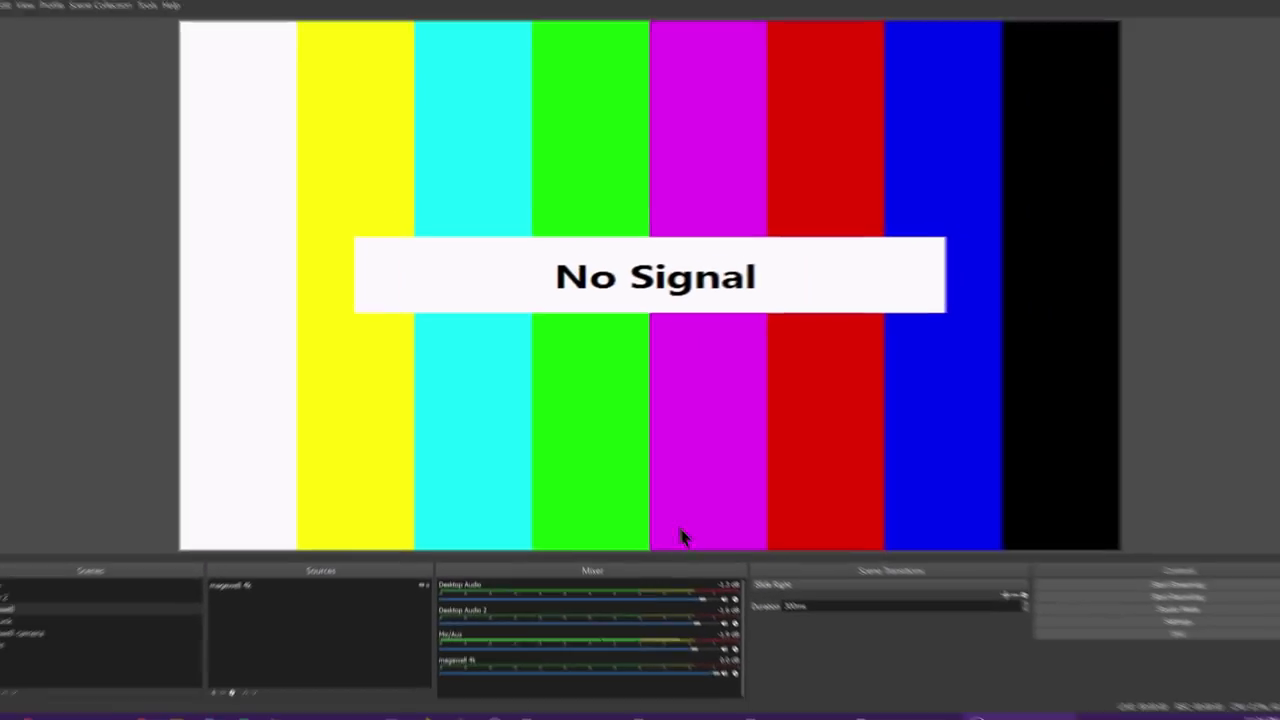
# - Show Task Manager's CPU Performance graphs and move the window left over OBS
pyautogui.rightClick(1058, 716)
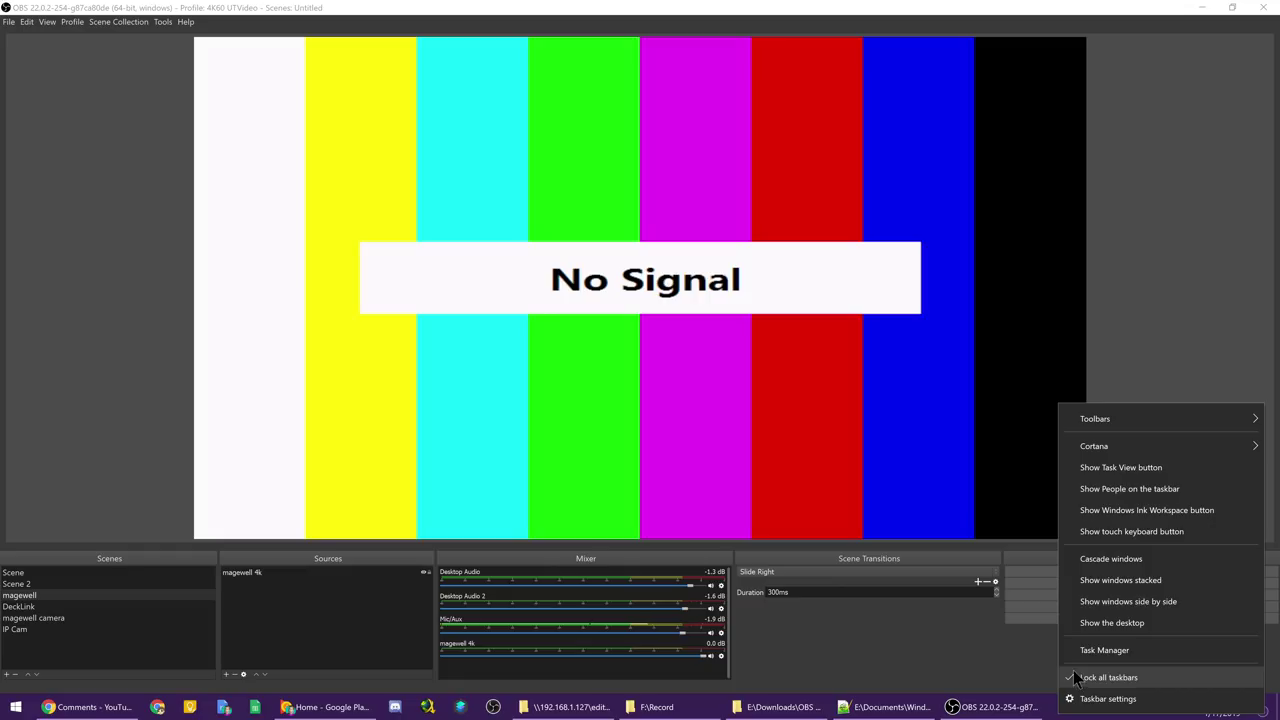
pyautogui.click(1110, 646)
pyautogui.click(757, 92)
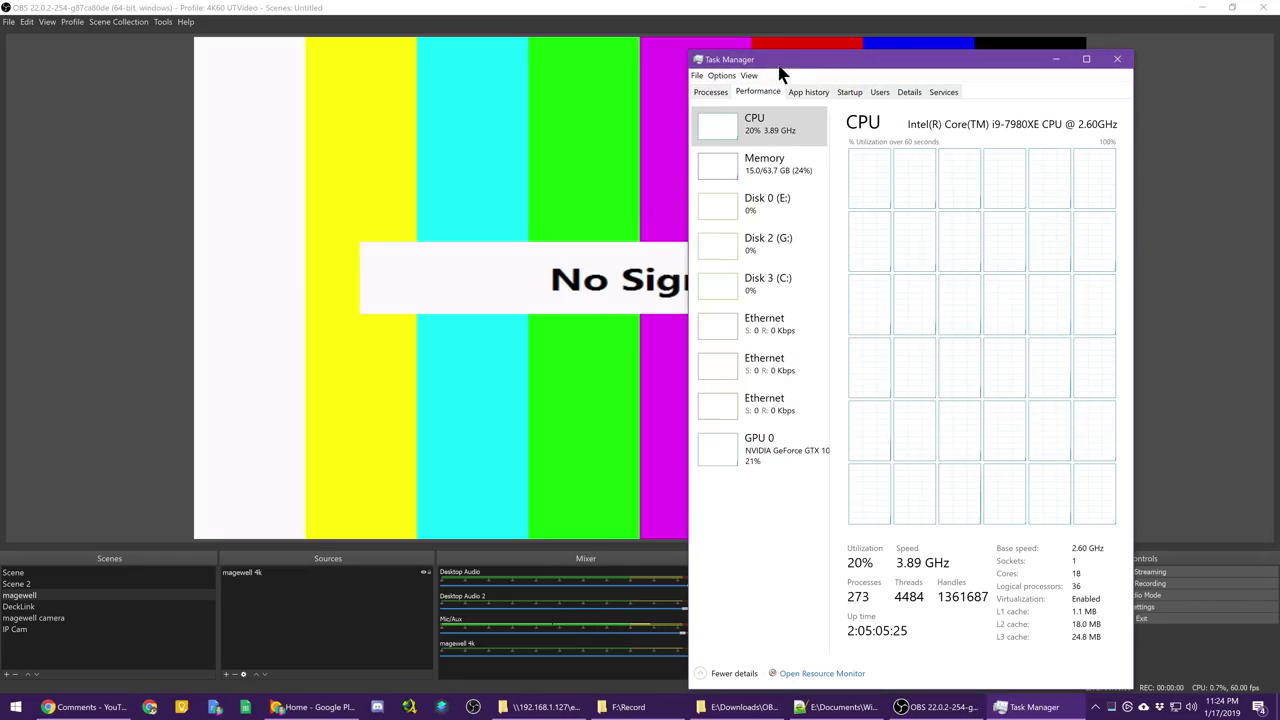
pyautogui.moveTo(788, 59); pyautogui.dragTo(523, 49)
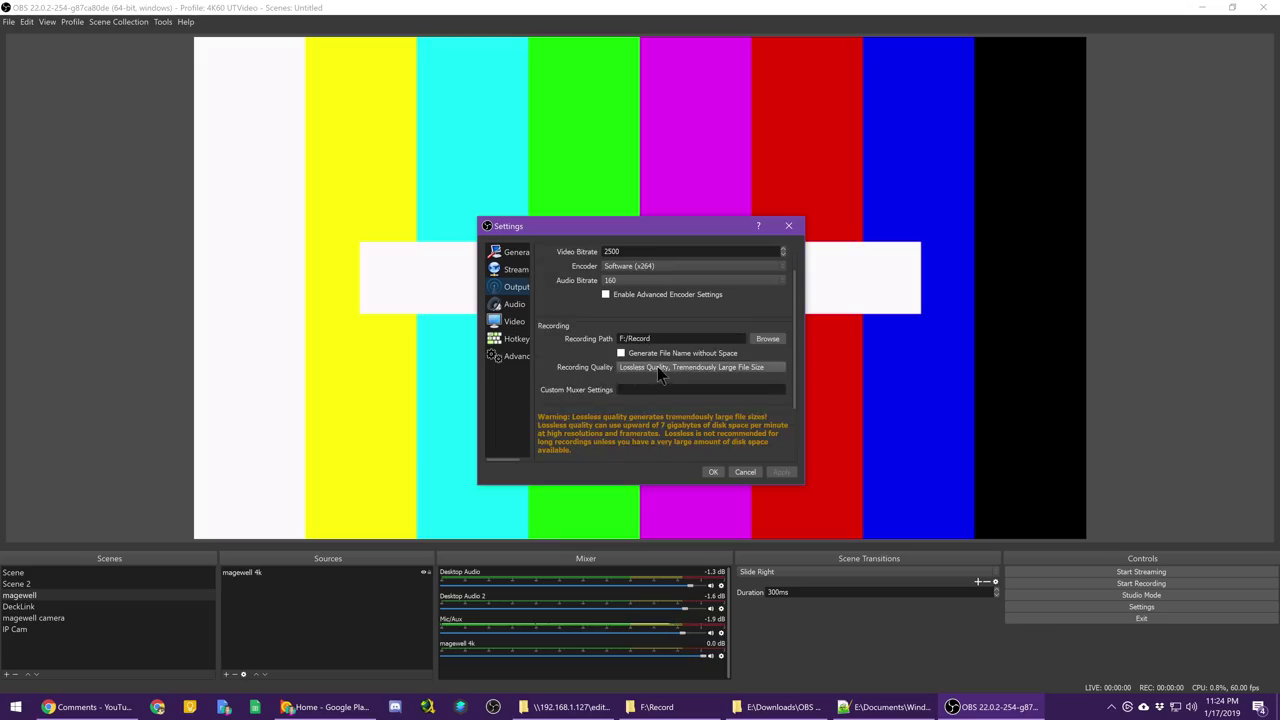
pyautogui.click(658, 372)
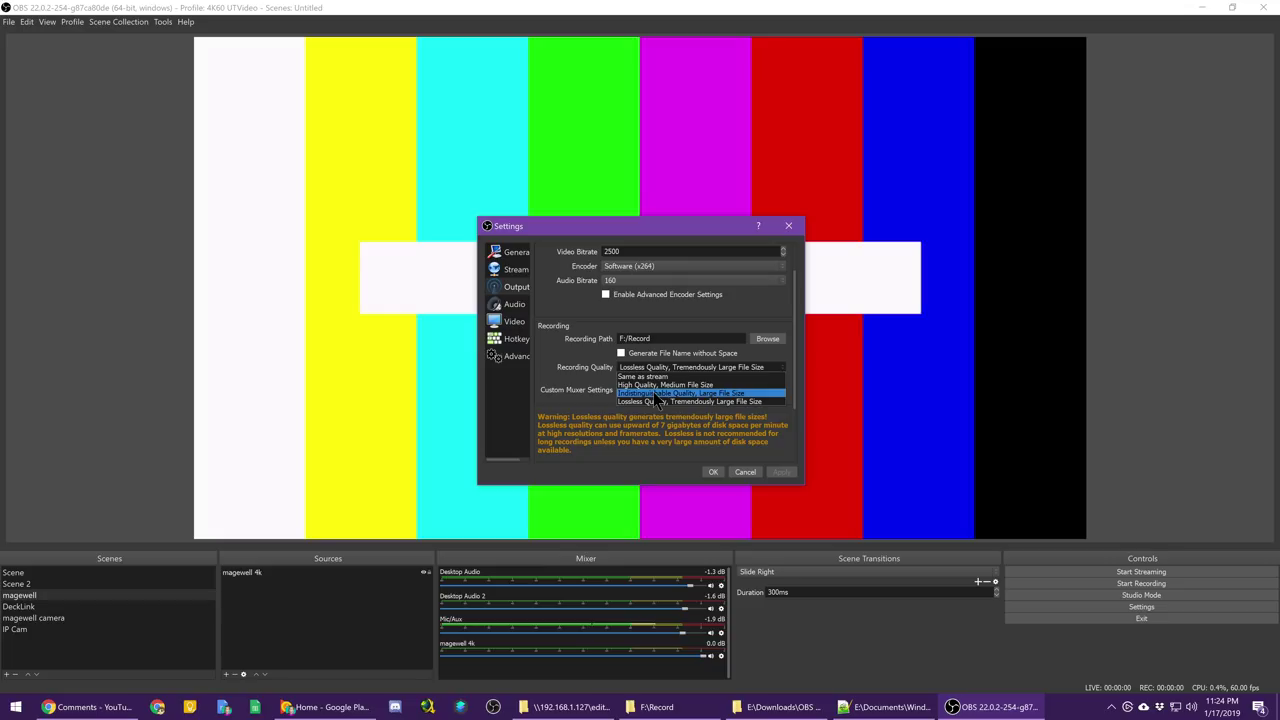
# - Switch recording quality to Indistinguishable and back to Lossless, confirming the warning
pyautogui.click(607, 392)
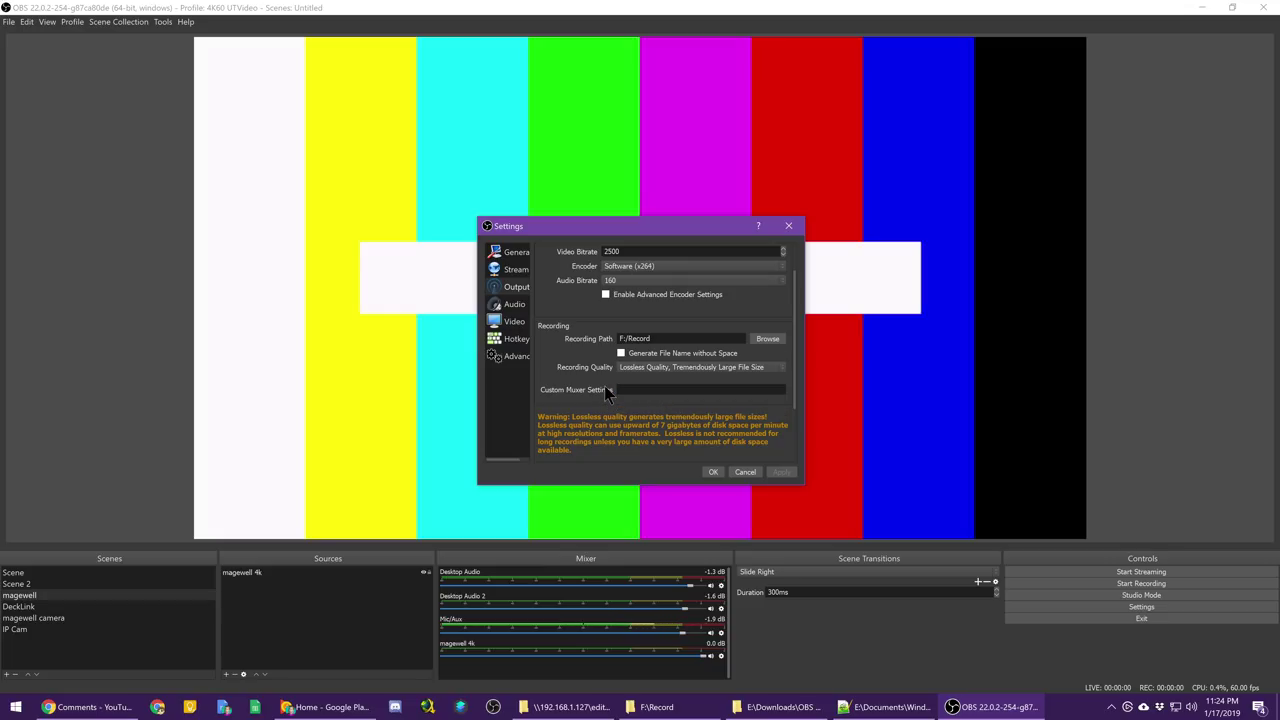
pyautogui.click(638, 371)
pyautogui.click(684, 397)
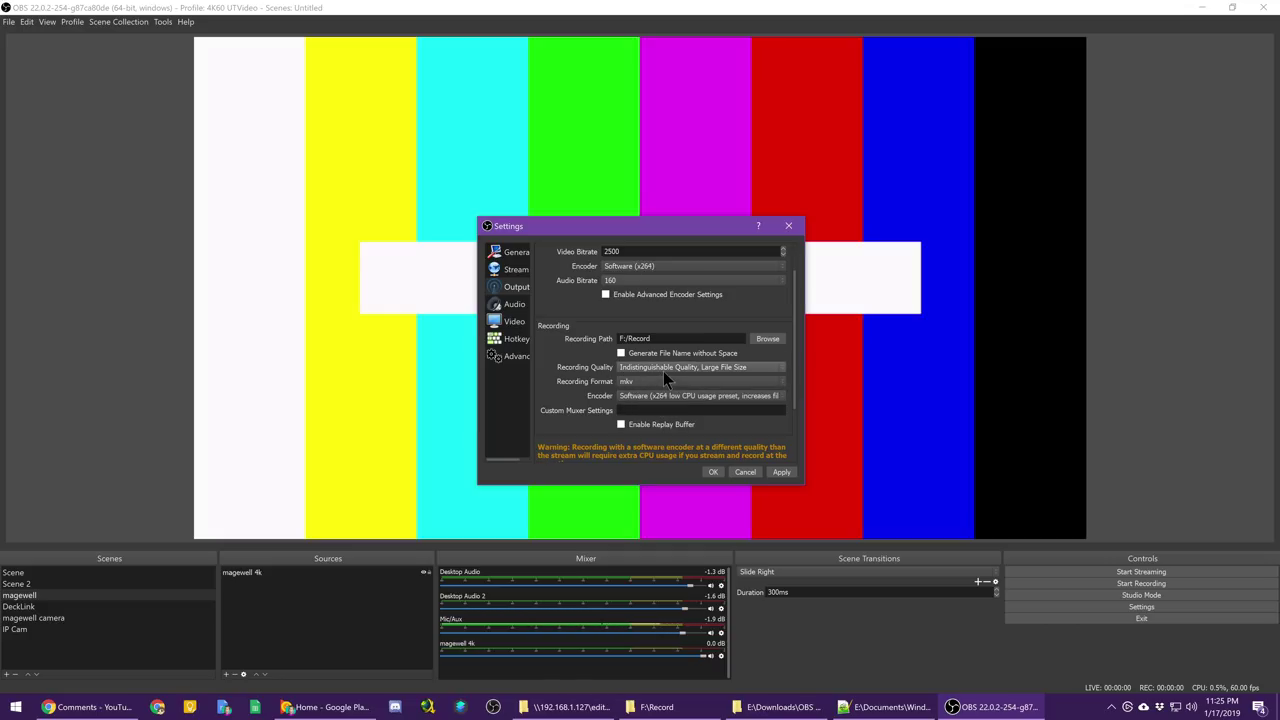
pyautogui.click(663, 370)
pyautogui.click(660, 399)
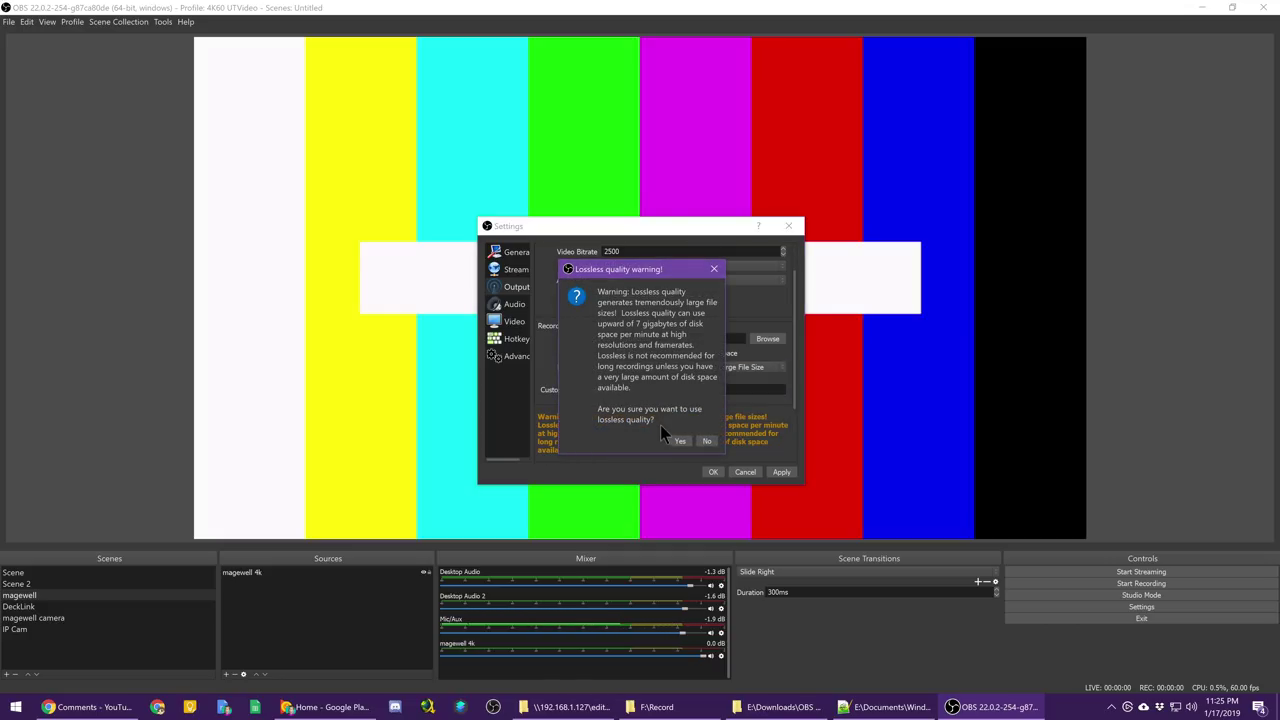
pyautogui.click(689, 437)
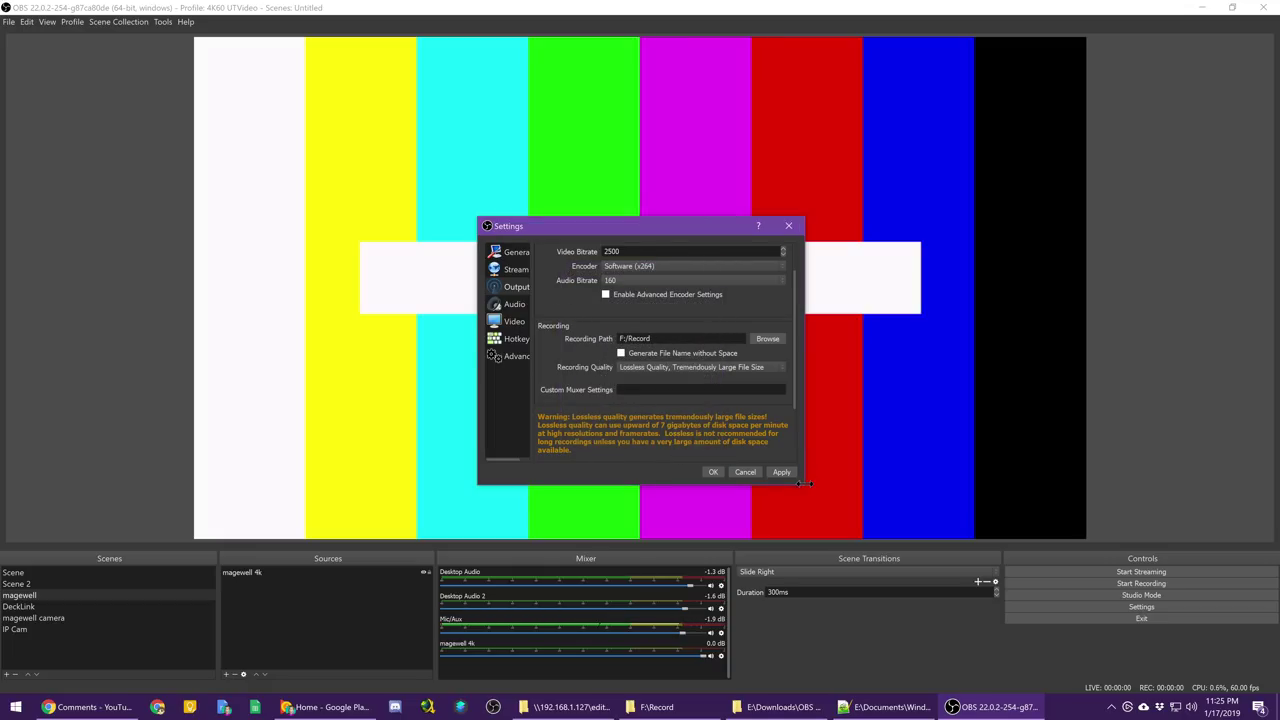
# - Enlarge the Settings dialog and set Output Mode to Advanced, showing its Recording settings
pyautogui.moveTo(805, 489); pyautogui.dragTo(845, 540)
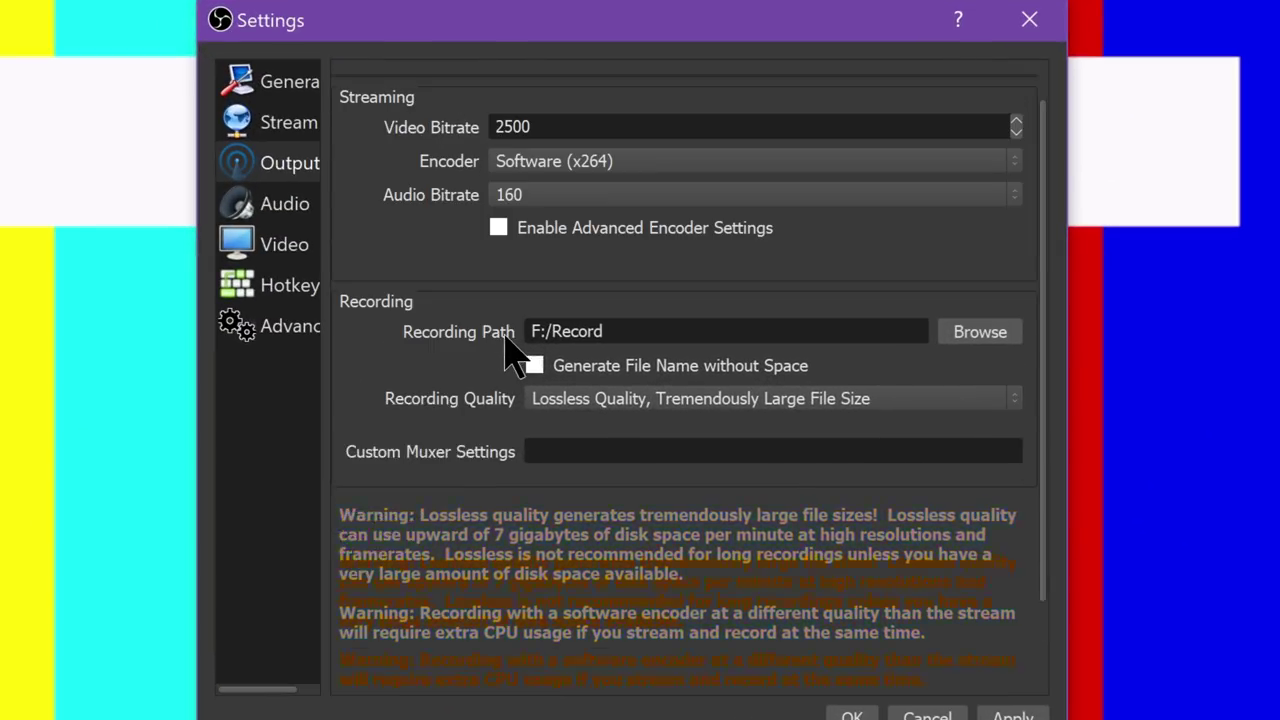
pyautogui.scroll(1, 510, 345)
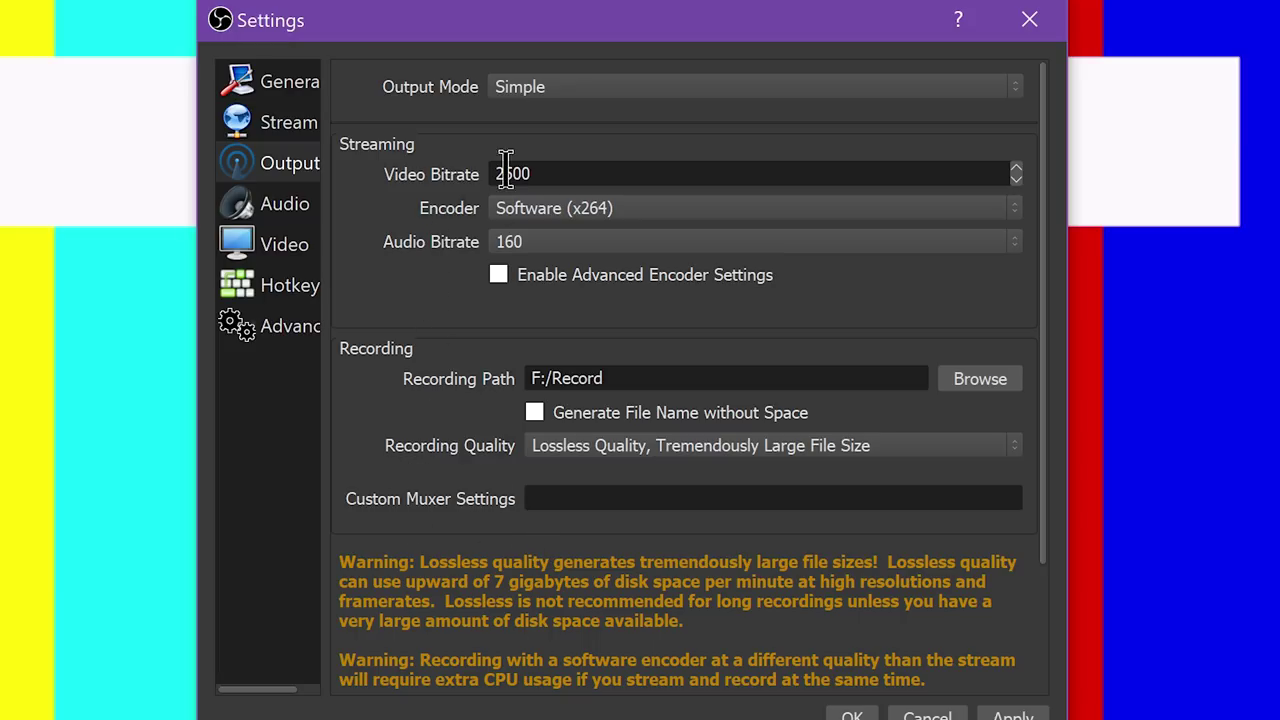
pyautogui.click(566, 92)
pyautogui.click(562, 130)
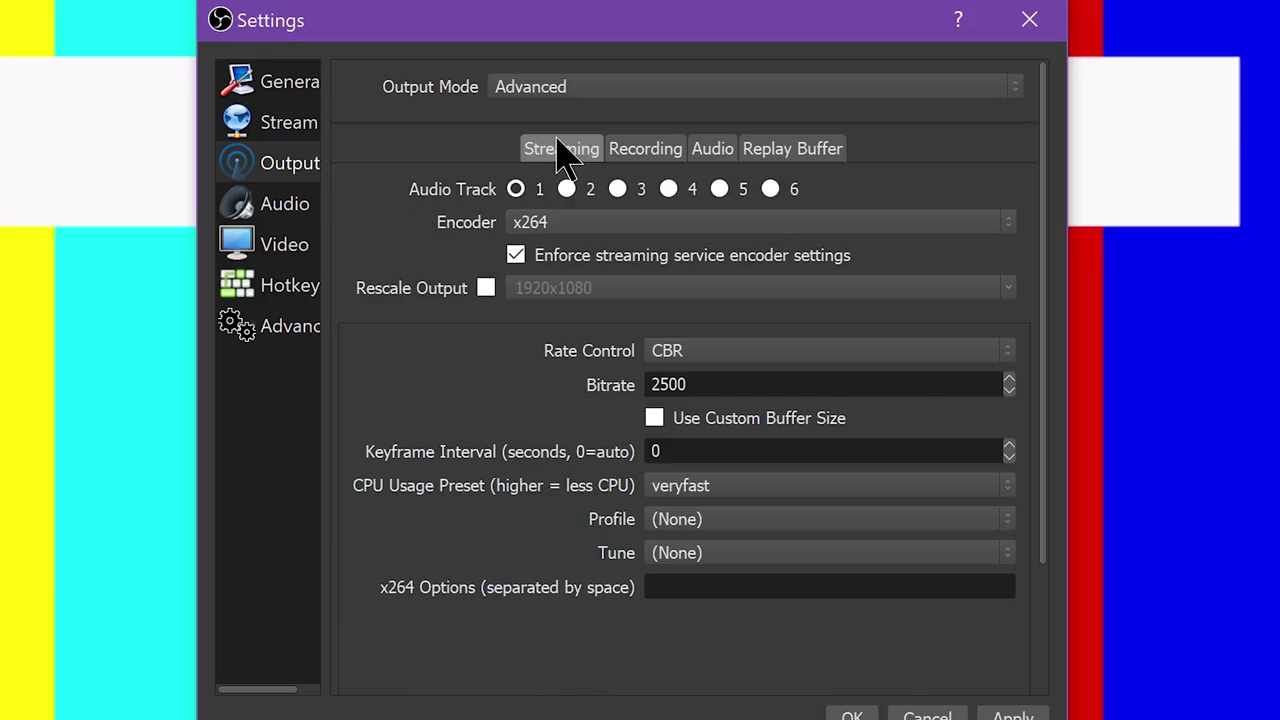
pyautogui.click(632, 158)
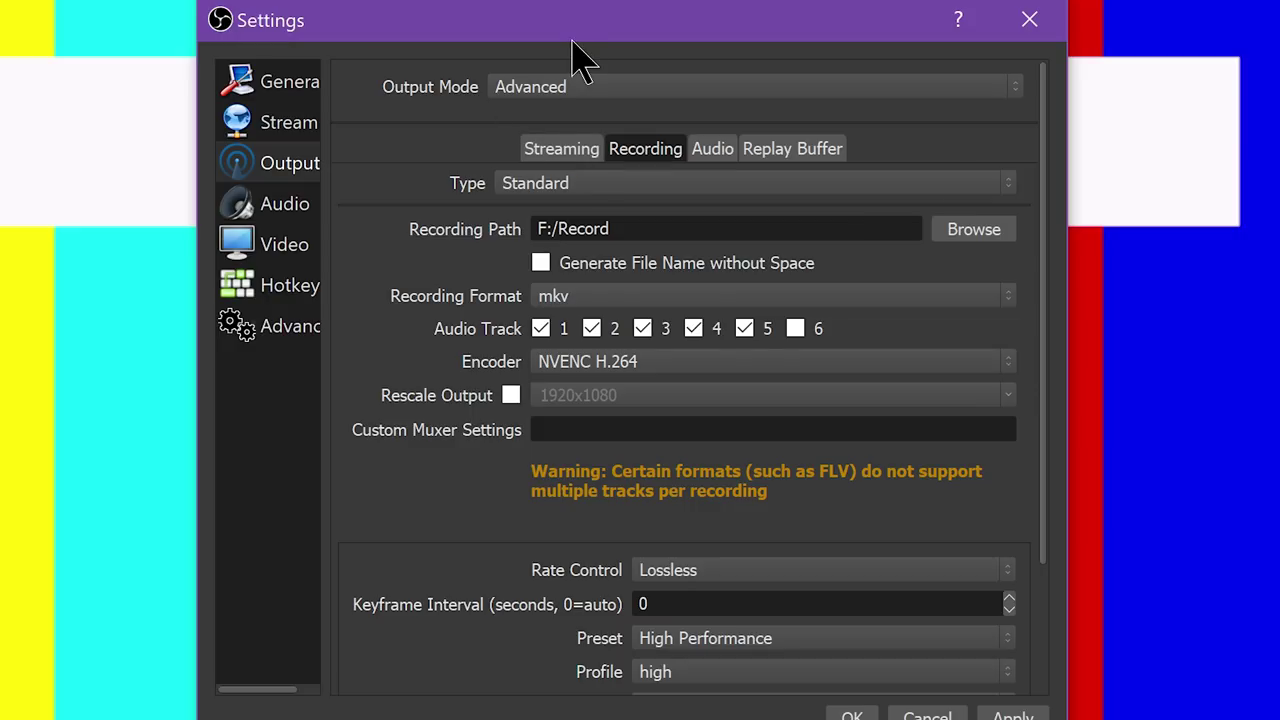
pyautogui.click(563, 87)
pyautogui.click(556, 68)
pyautogui.click(603, 85)
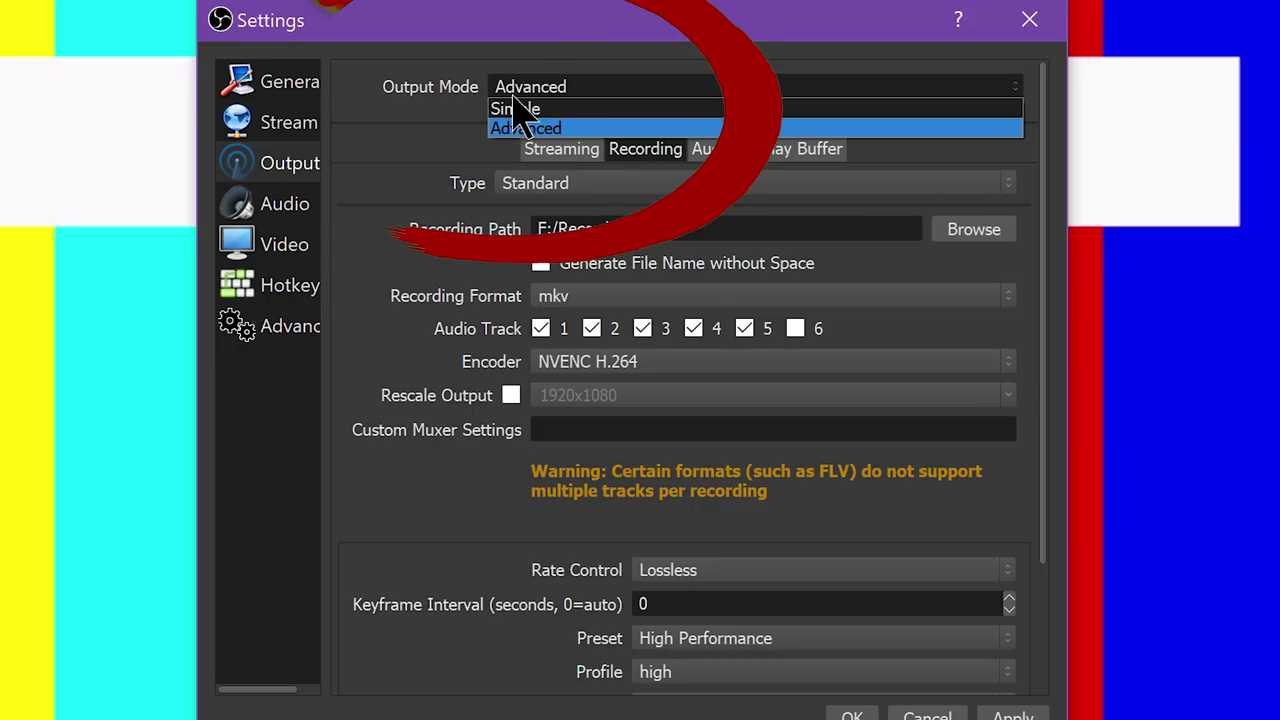
pyautogui.click(500, 126)
# - Set recording type to Custom Output (FFmpeg) with avi container and utvideo video encoder
pyautogui.click(545, 183)
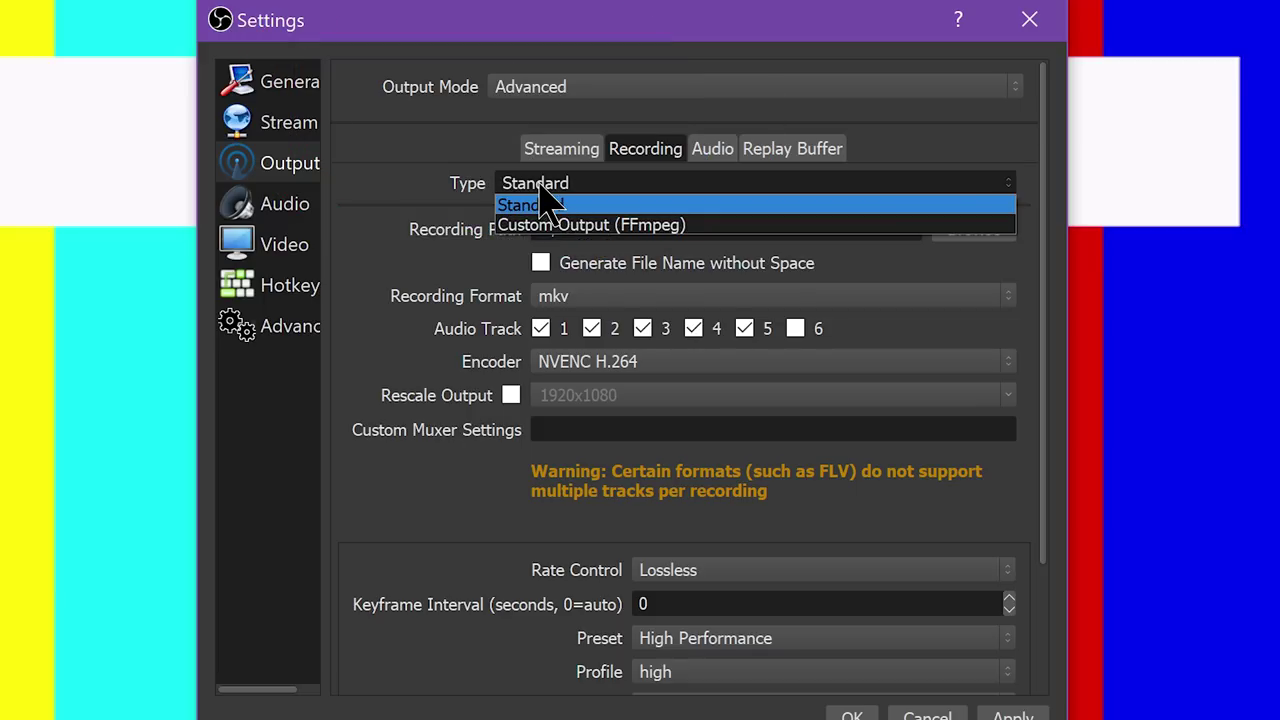
pyautogui.click(672, 226)
pyautogui.click(652, 332)
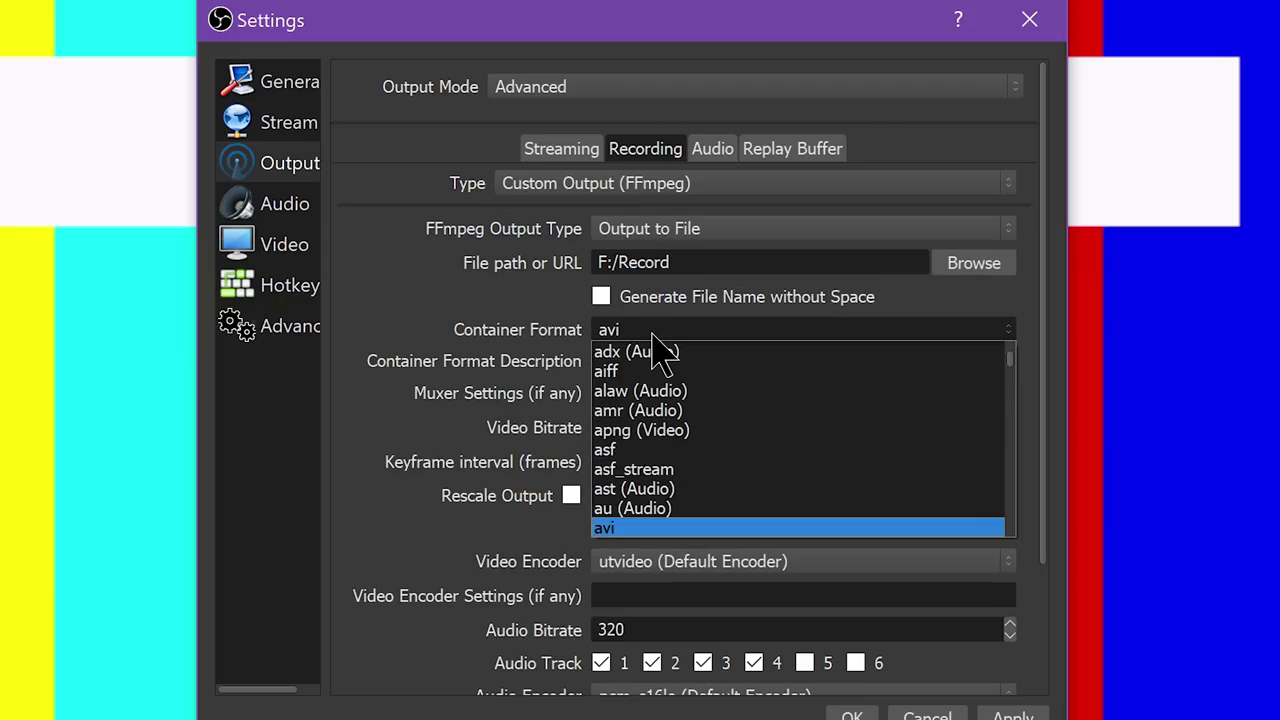
pyautogui.click(657, 528)
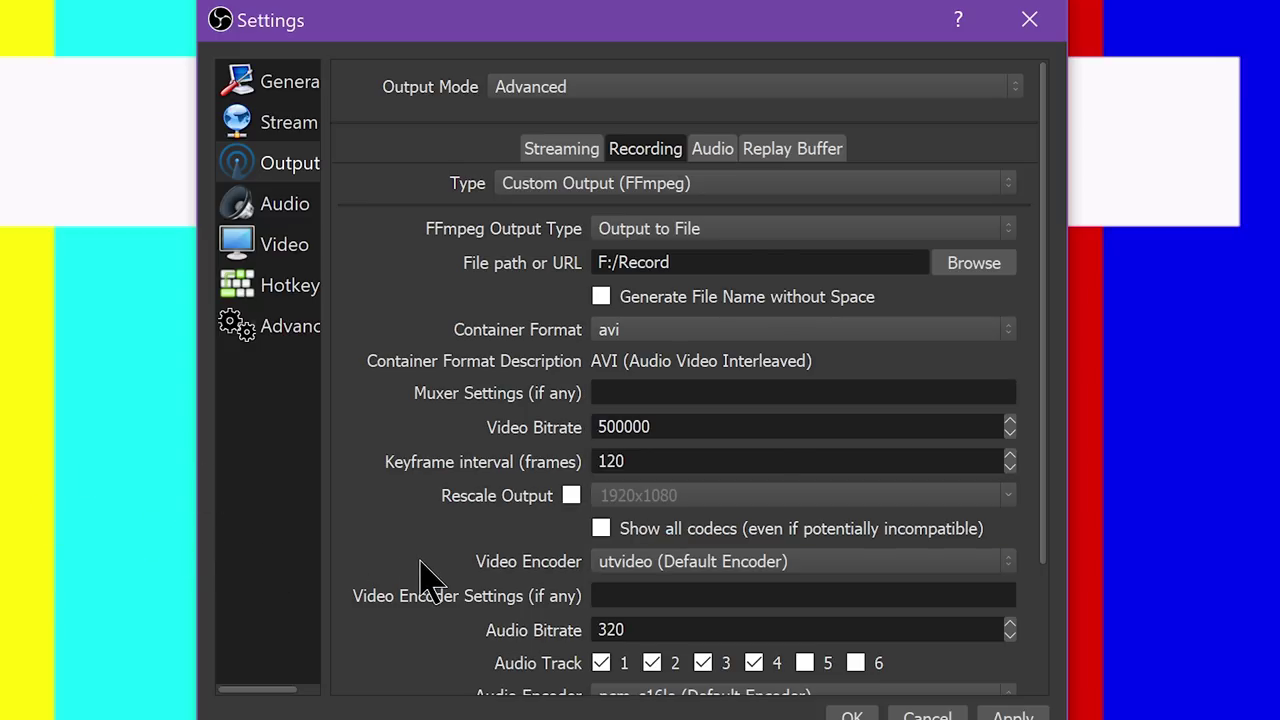
pyautogui.scroll(-3, 425, 577)
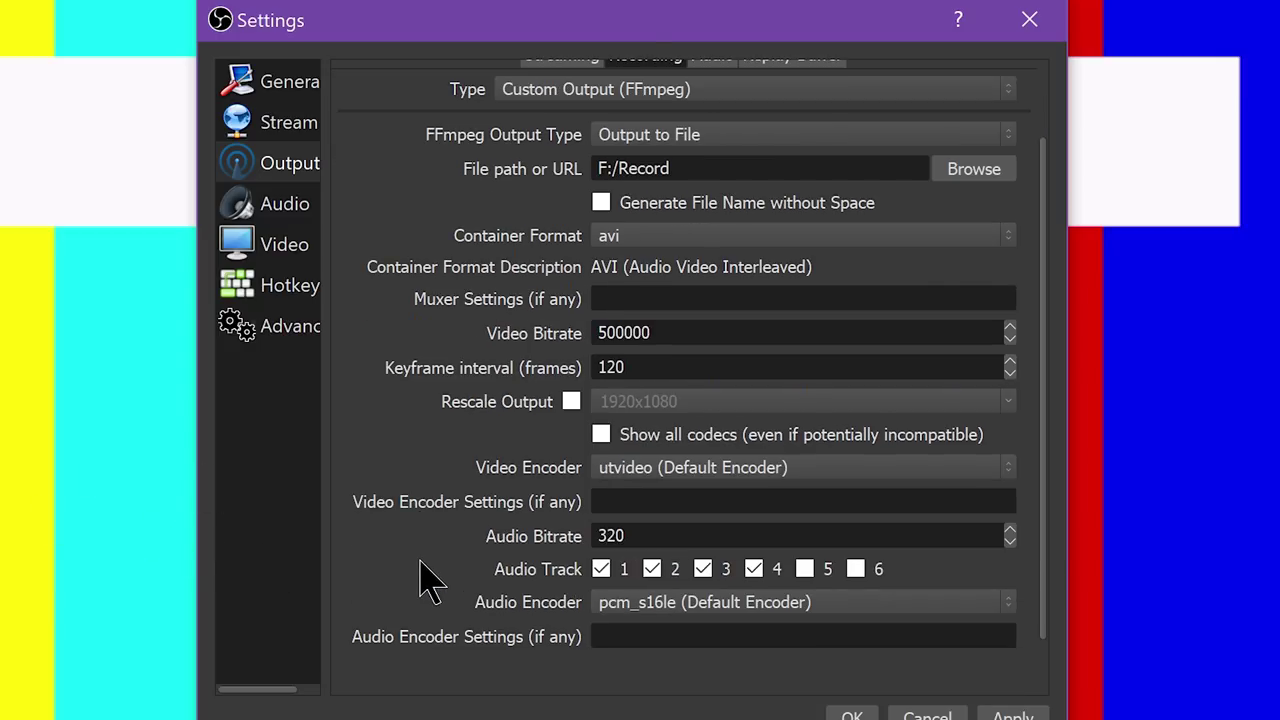
pyautogui.click(672, 472)
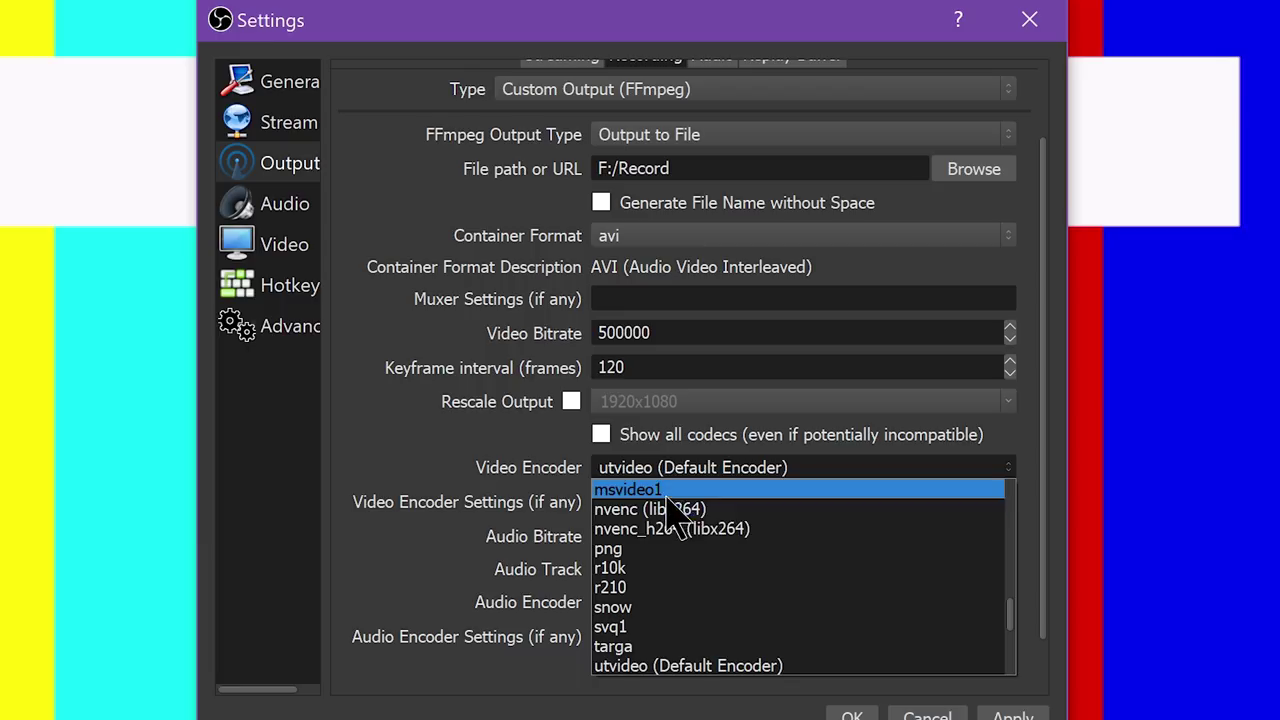
pyautogui.scroll(-2, 671, 600)
pyautogui.click(670, 610)
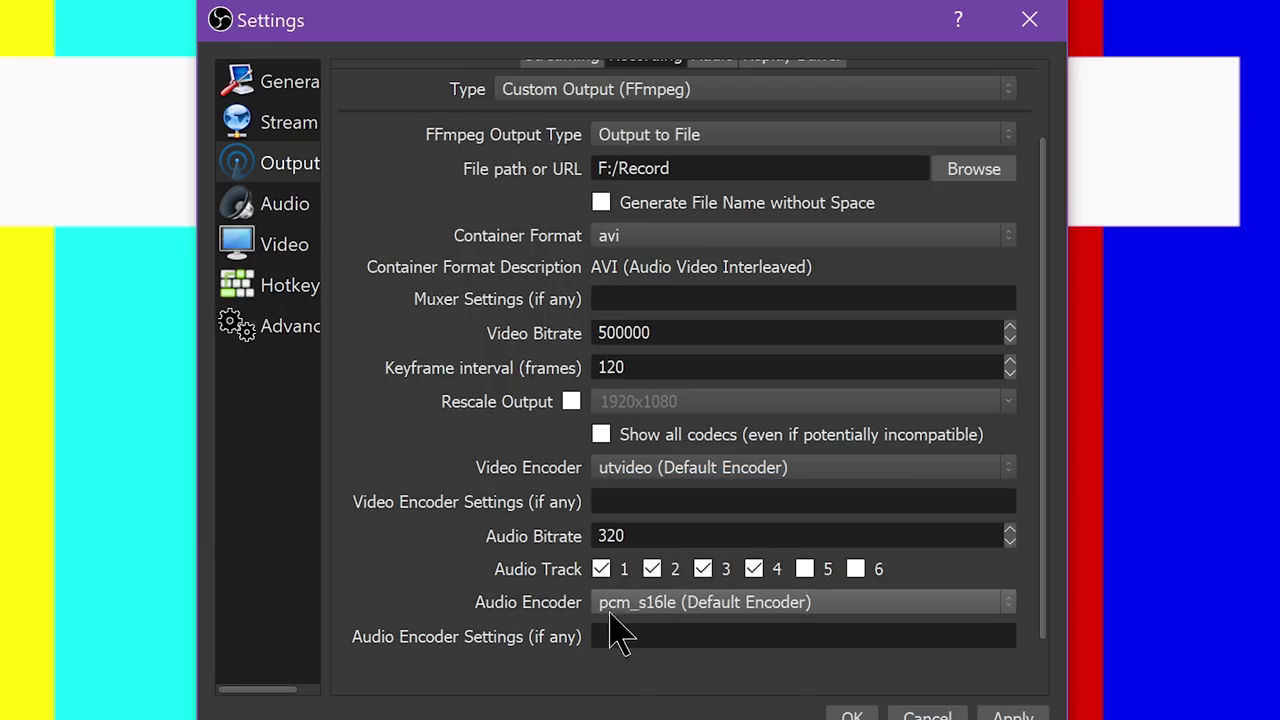
# - Keep pcm_s16le as audio encoder and check bitrates 500000 video and 320 audio
pyautogui.click(631, 601)
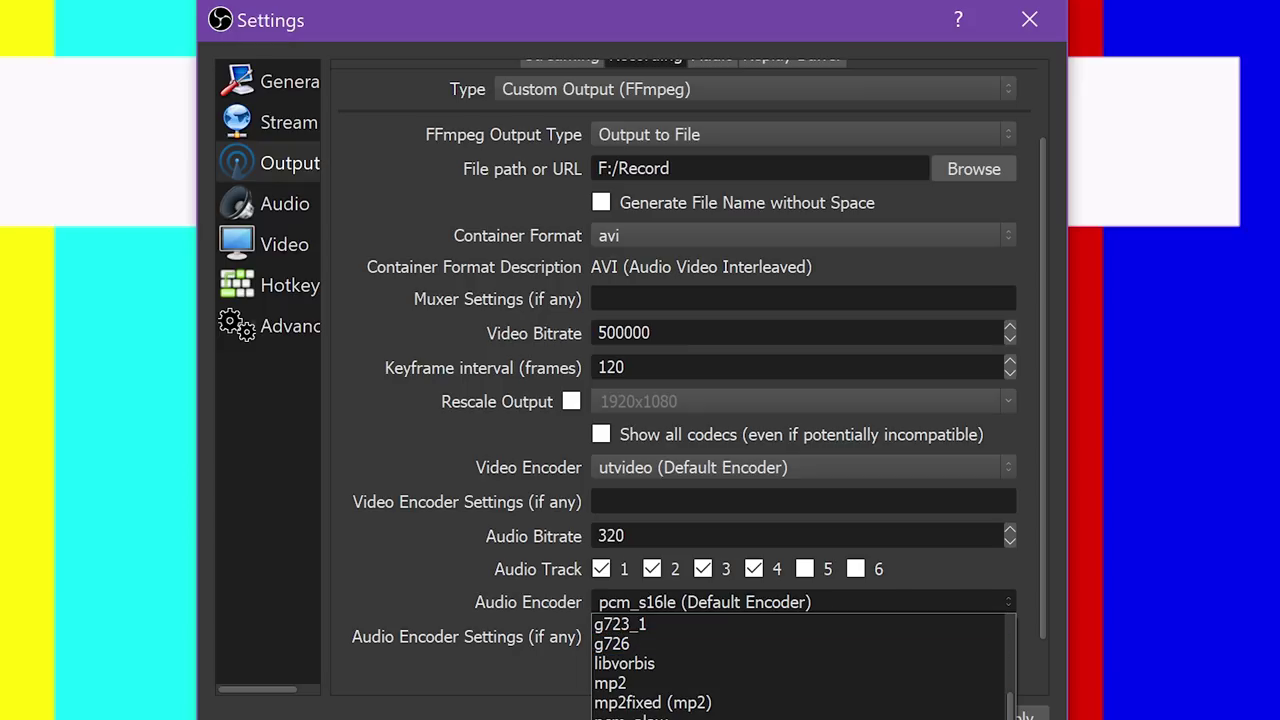
pyautogui.click(692, 604)
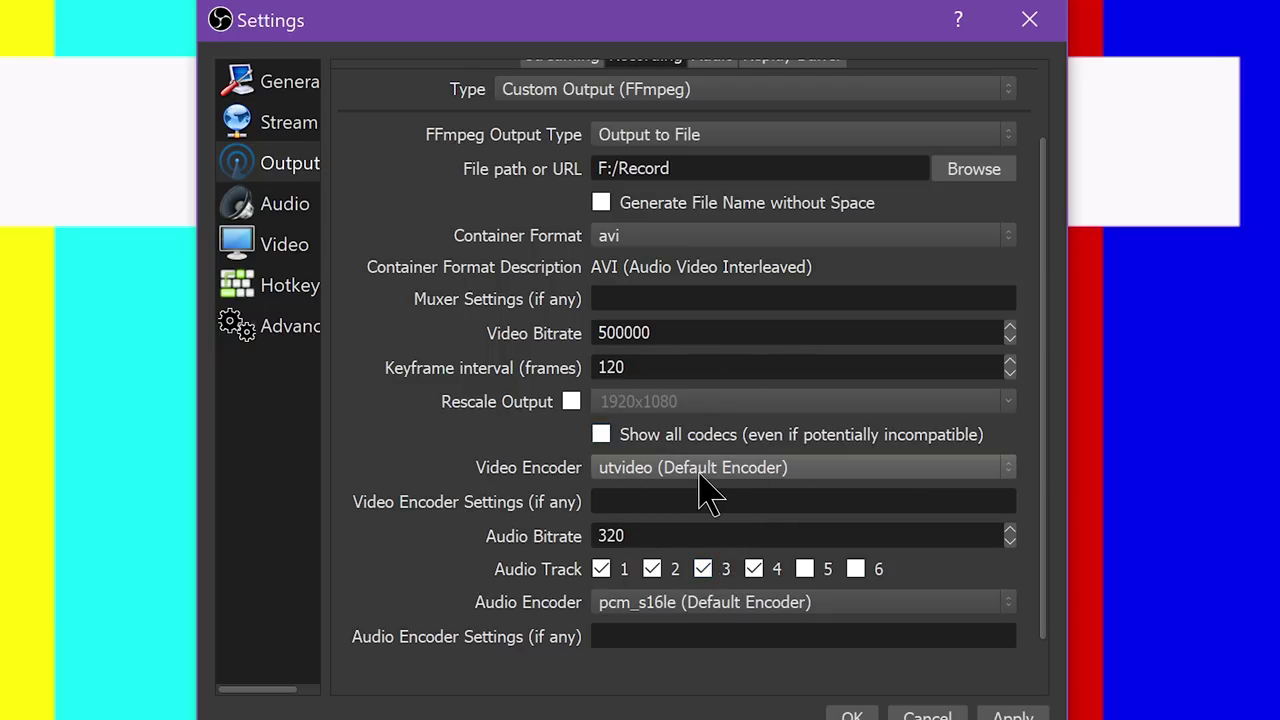
pyautogui.click(677, 612)
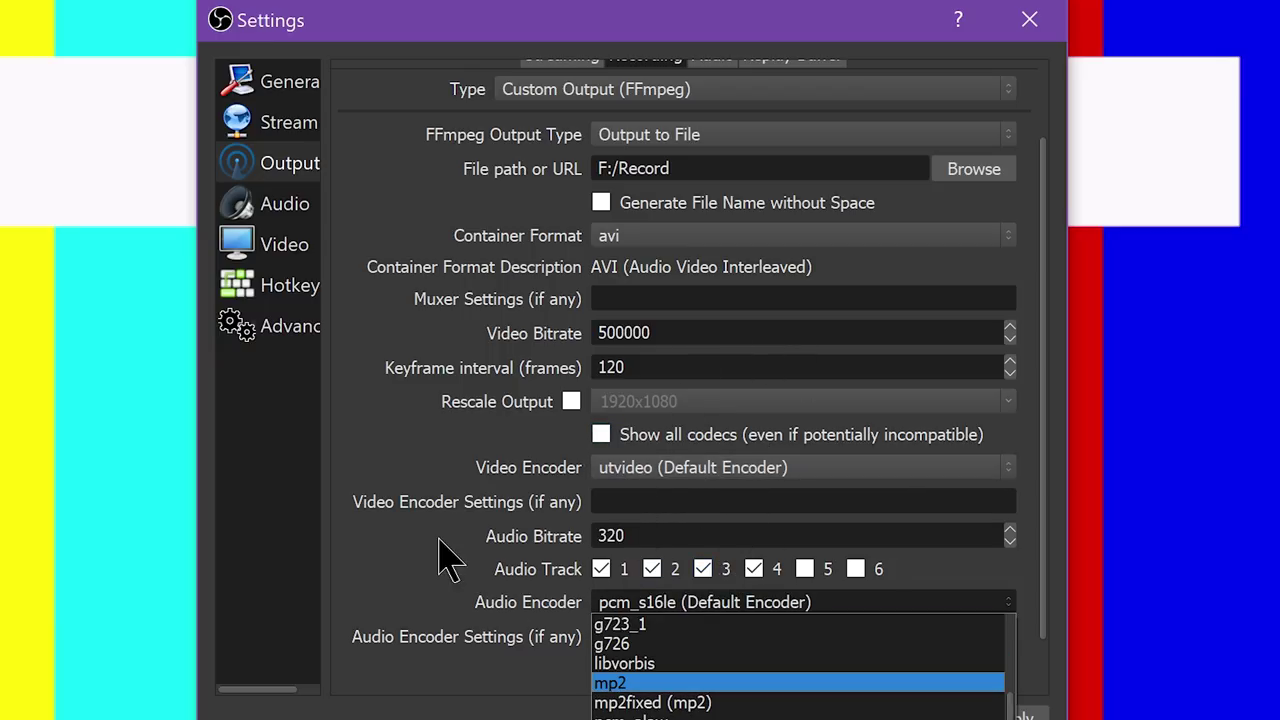
pyautogui.click(449, 549)
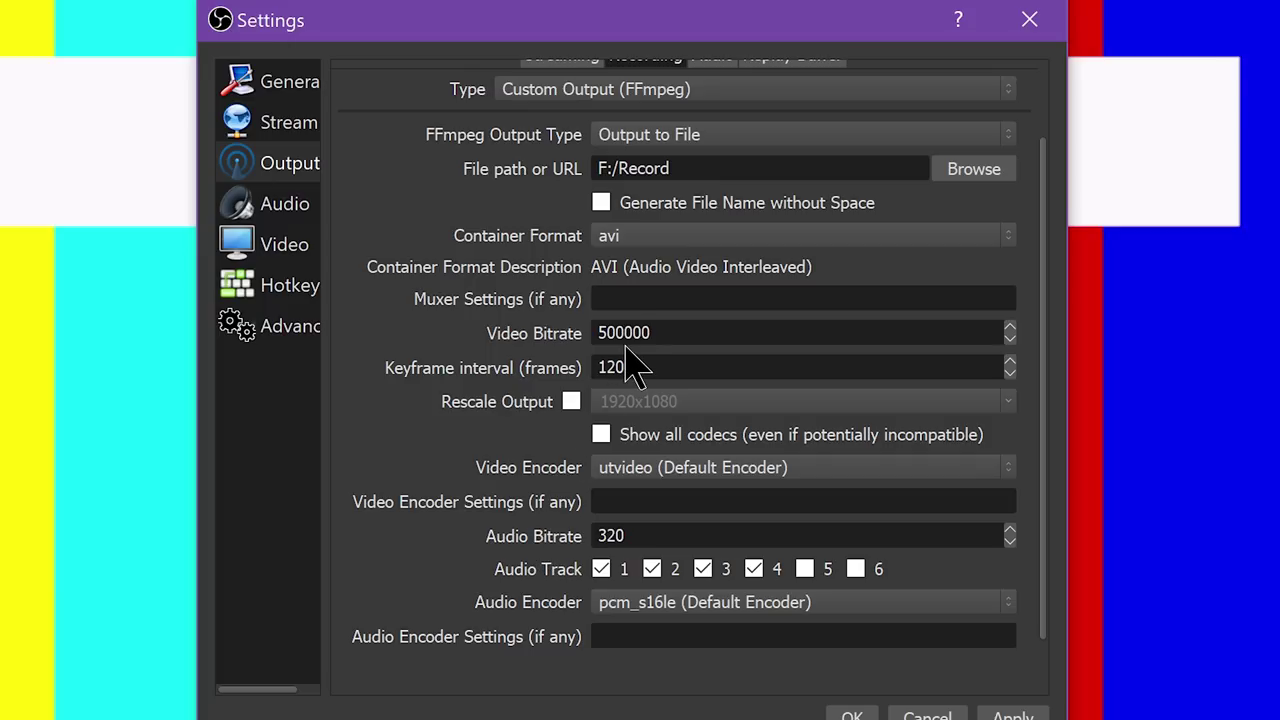
pyautogui.doubleClick(650, 333)
pyautogui.doubleClick(624, 536)
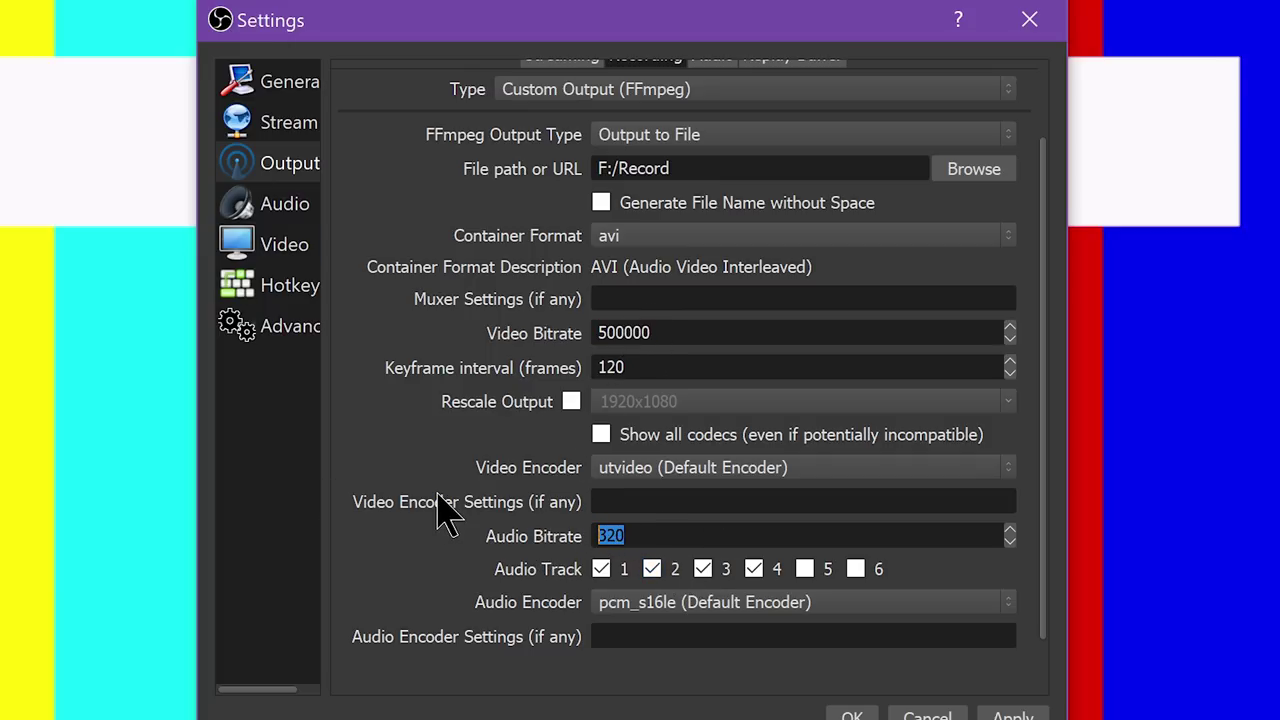
pyautogui.click(960, 180)
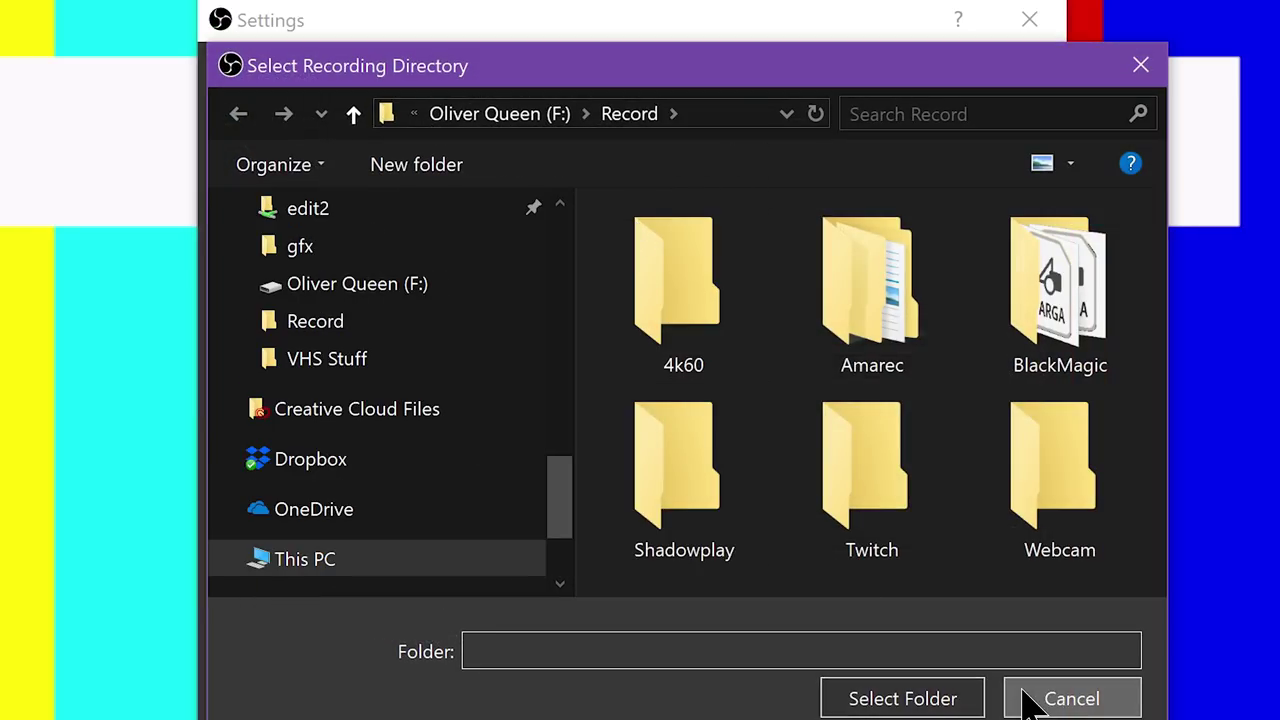
# - Dismiss the folder picker, check keyframe interval 120, then apply and save the FFmpeg settings
pyautogui.click(1071, 699)
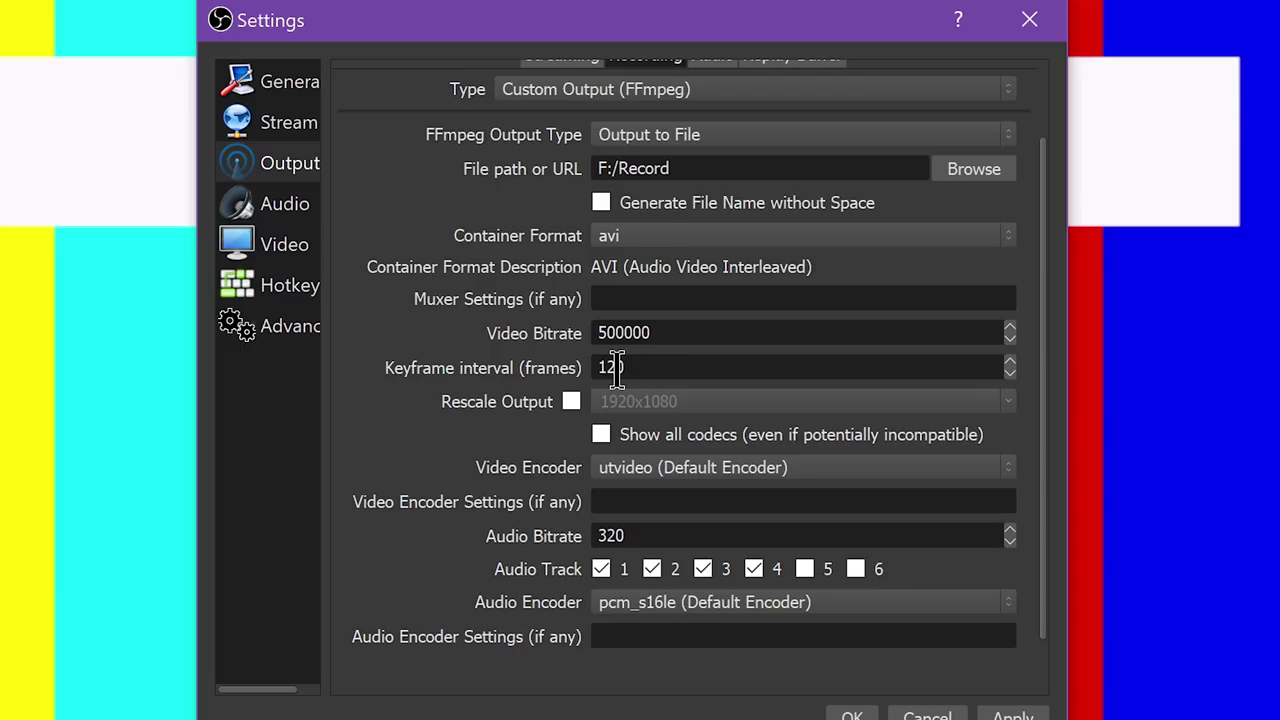
pyautogui.moveTo(628, 367); pyautogui.dragTo(447, 380)
pyautogui.scroll(-1, 438, 525)
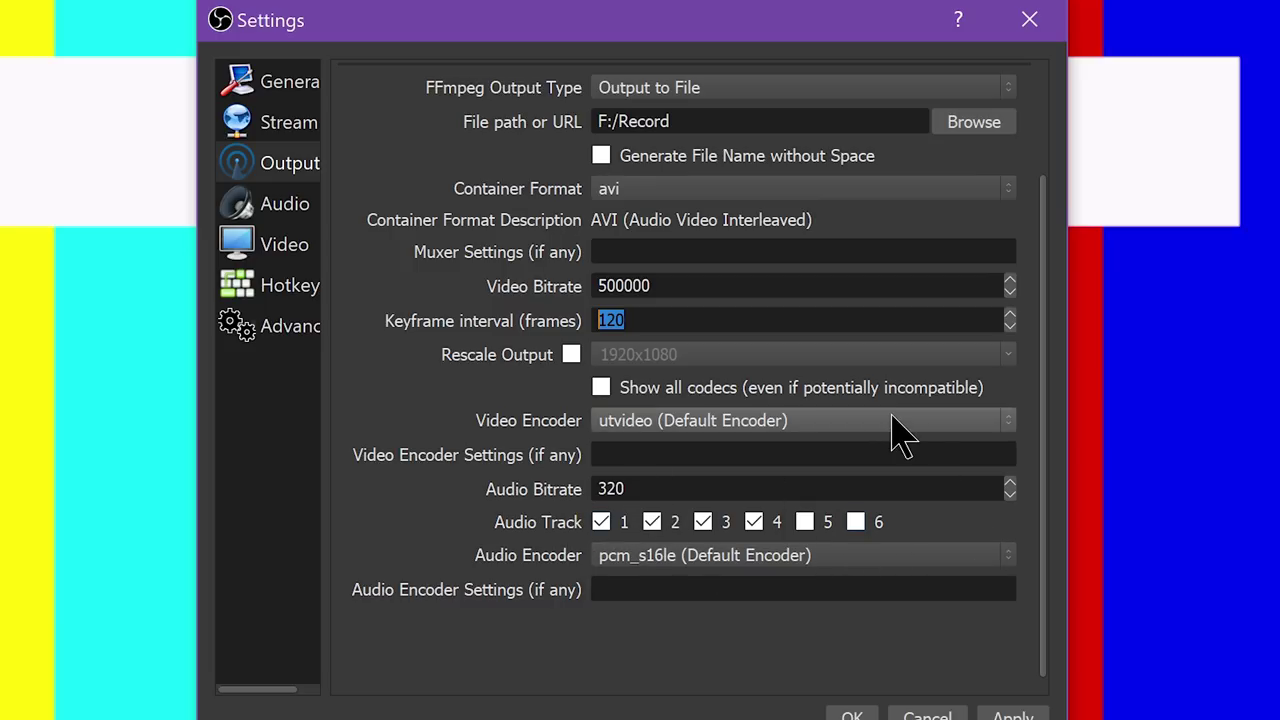
pyautogui.click(1020, 713)
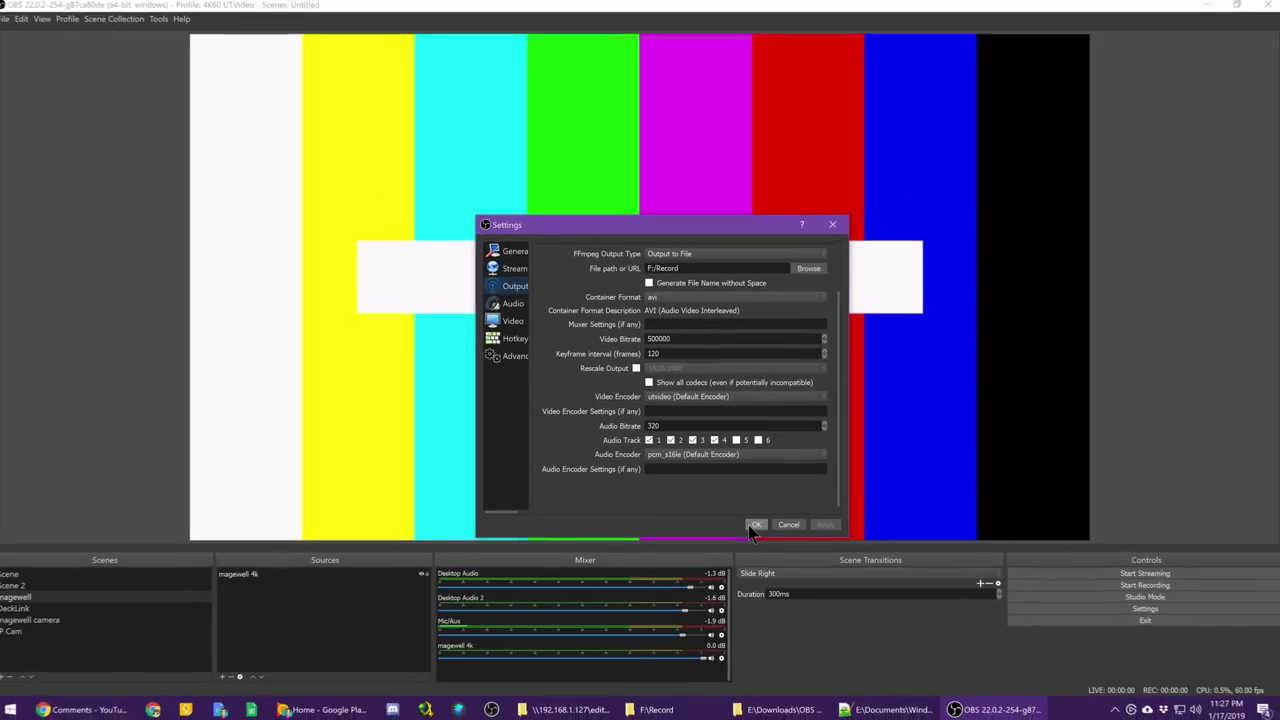
pyautogui.click(750, 525)
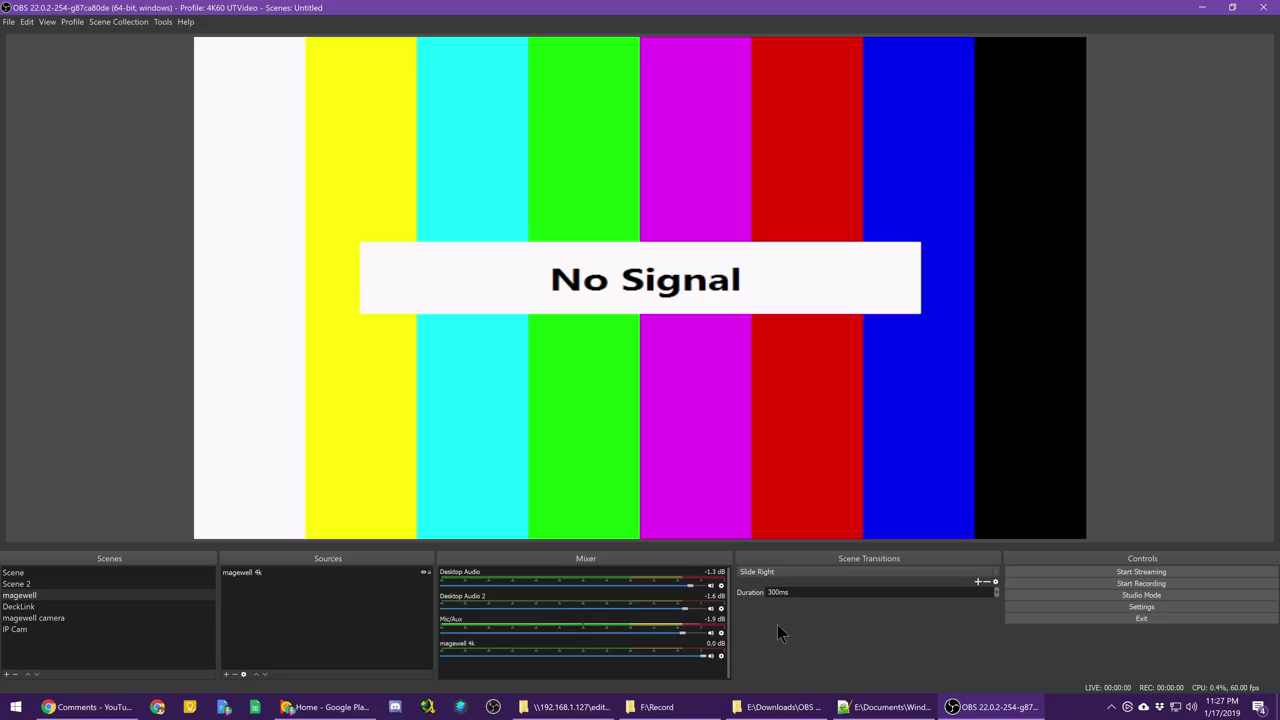
# - Bring up F:\Record and view the 23-09-35 AVI details: 3840×2160, 60 fps, 587 MB
pyautogui.click(656, 707)
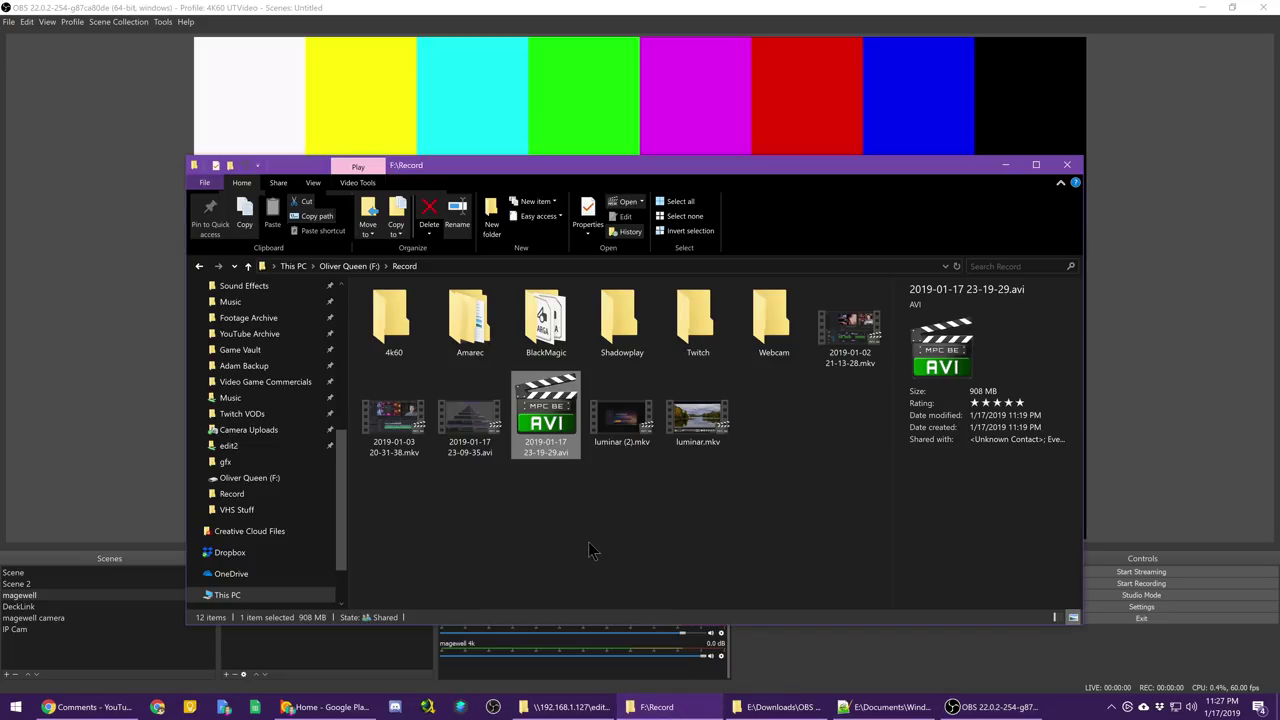
pyautogui.click(488, 448)
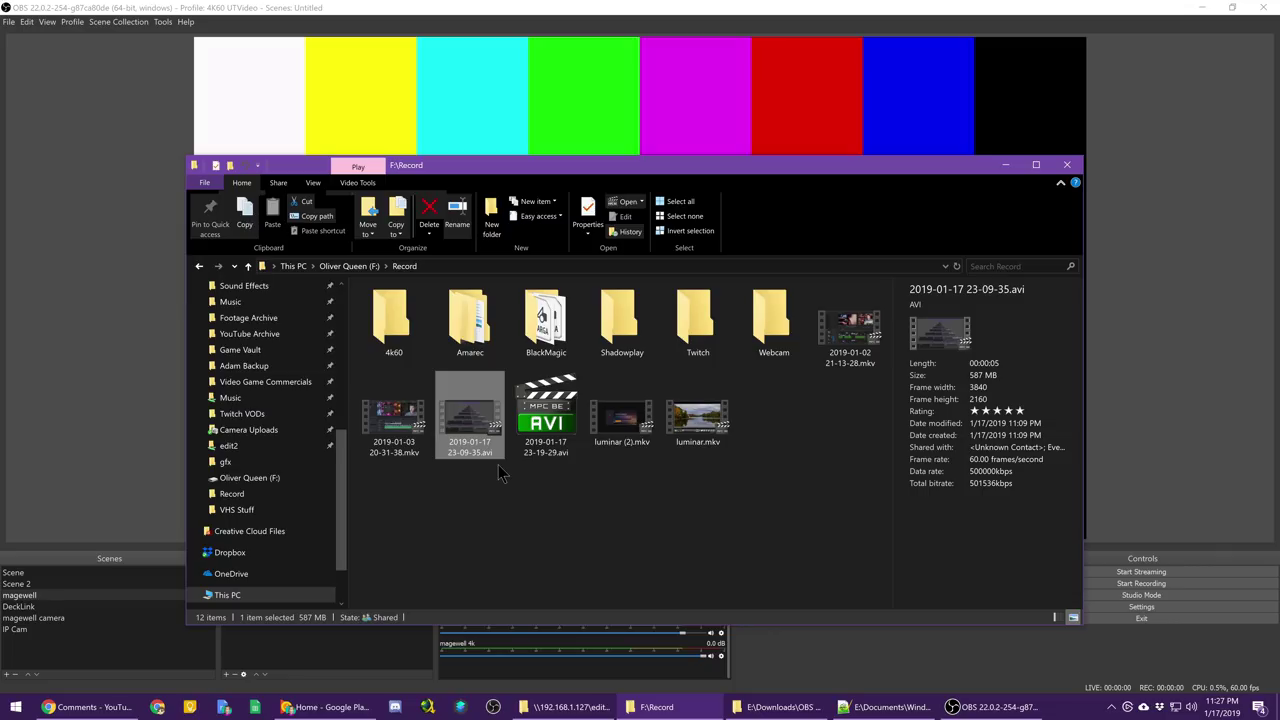
pyautogui.click(535, 410)
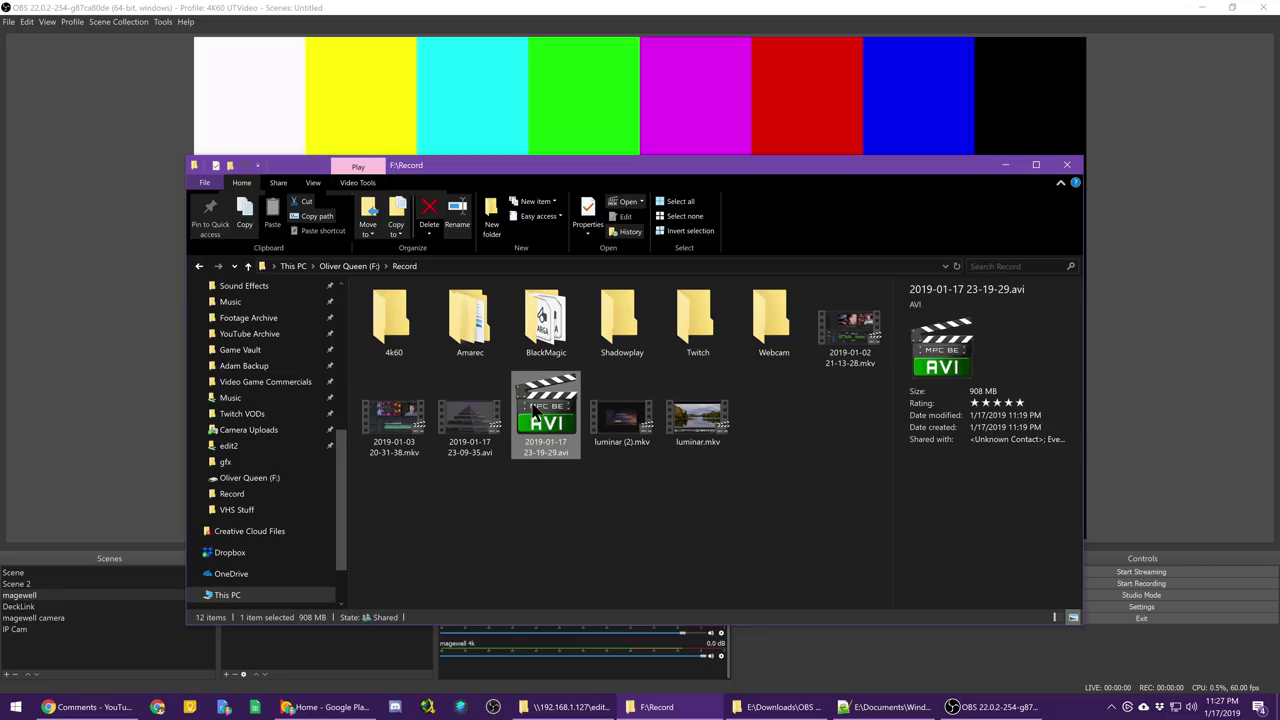
pyautogui.click(486, 432)
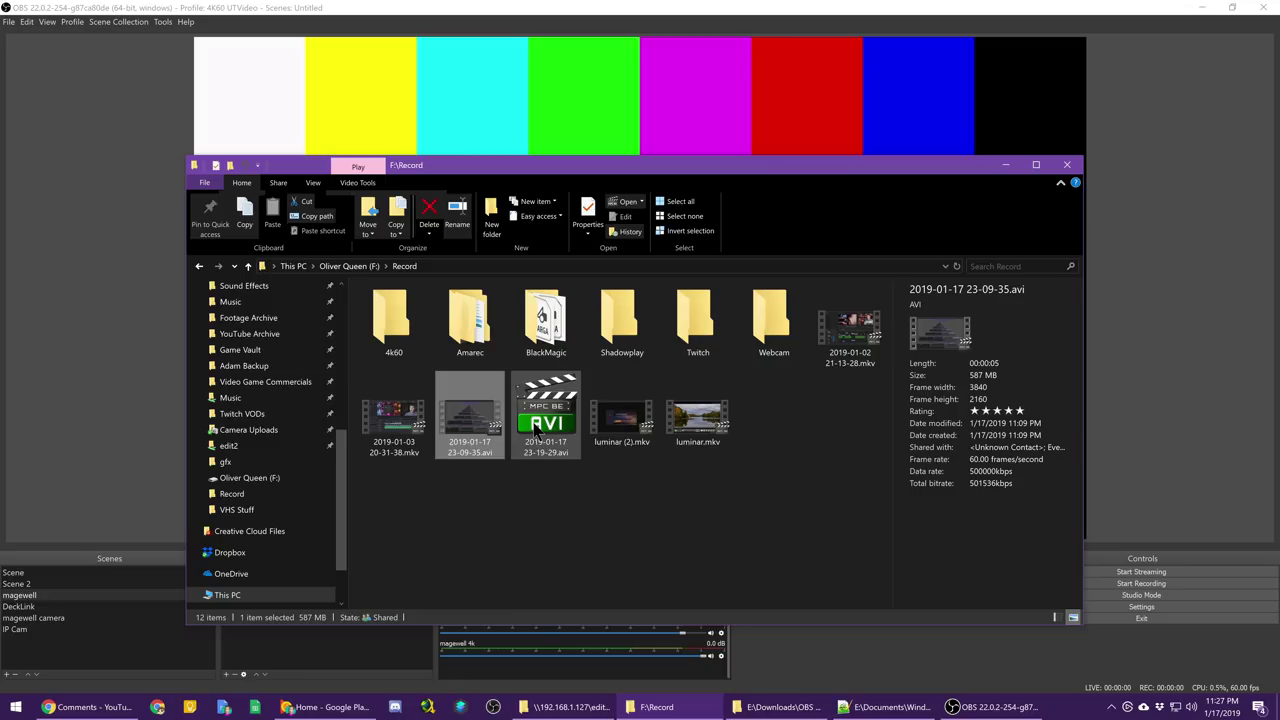
pyautogui.moveTo(540, 429)
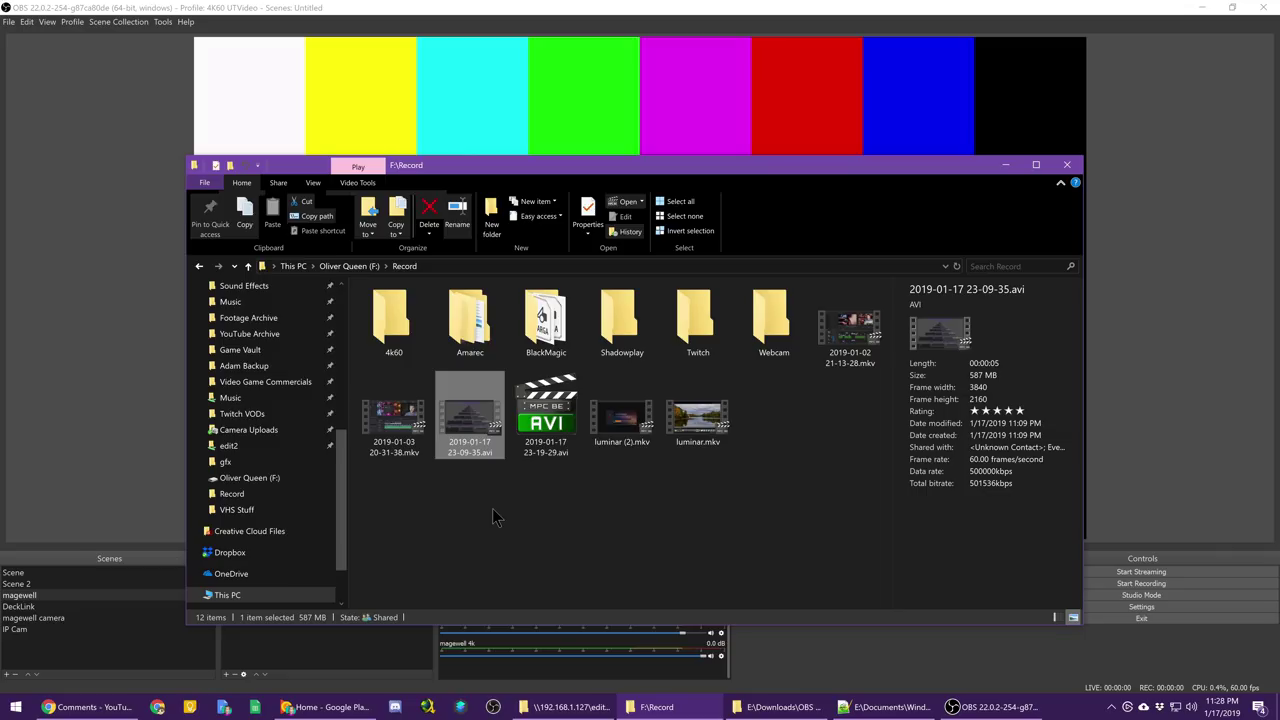
pyautogui.click(546, 436)
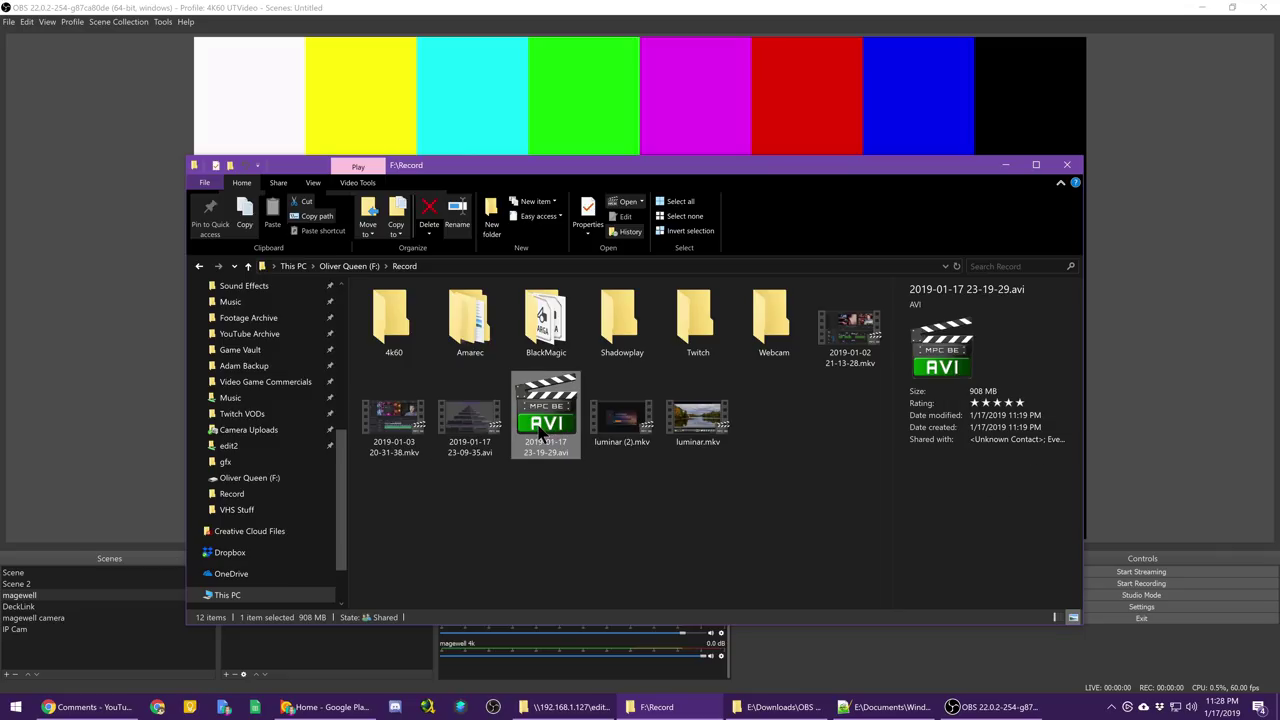
pyautogui.click(462, 450)
pyautogui.moveTo(463, 460)
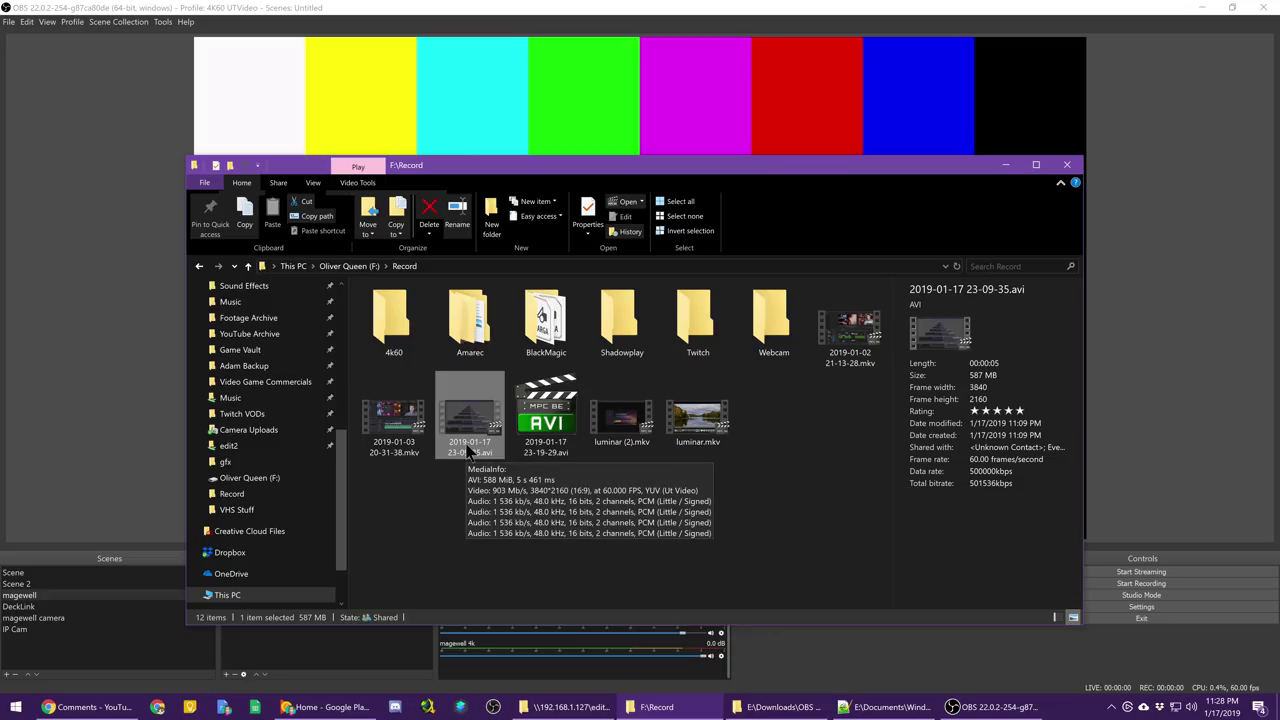
pyautogui.click(105, 710)
# - Load the VideoHelp Ut Video Codec Suite page in a new tab, scroll to Download, minimize Chrome
pyautogui.hotkey('ctrl', 't')
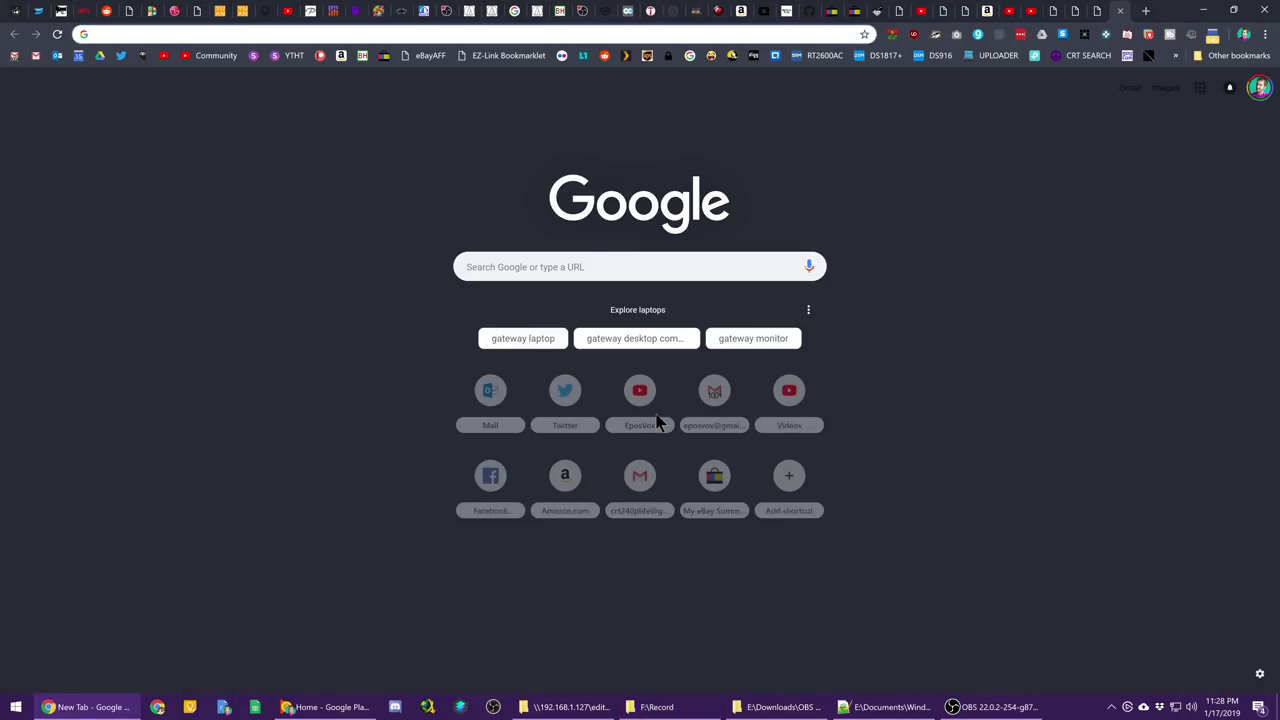
pyautogui.write('https://www.videohelp.com/software/Ut-Video-Codec-Suite')
pyautogui.press('Return')
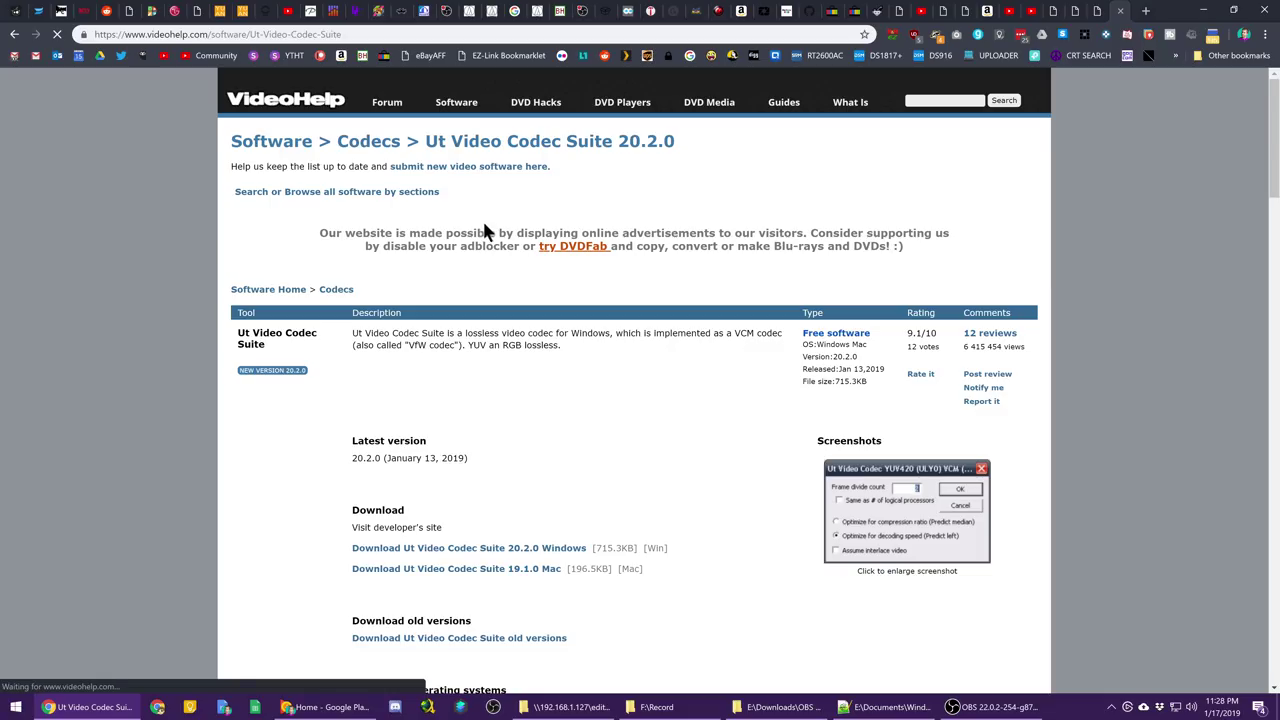
pyautogui.scroll(-2, 566, 372)
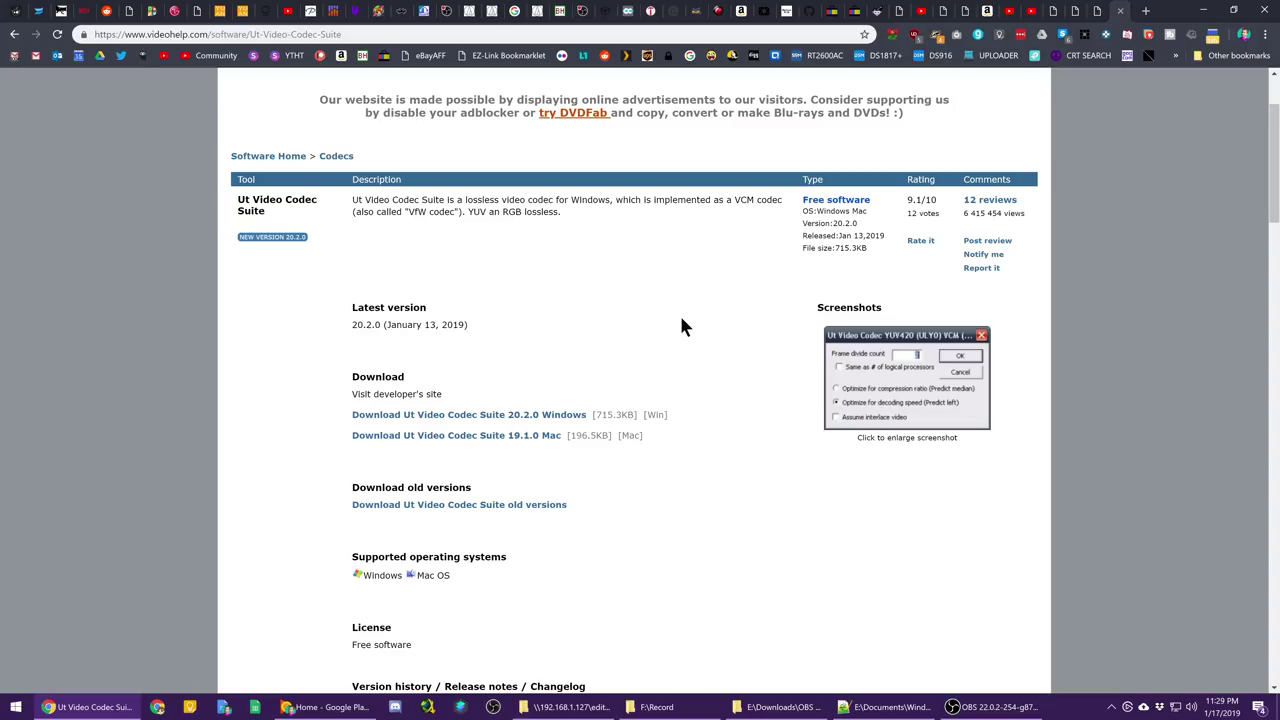
pyautogui.click(1208, 10)
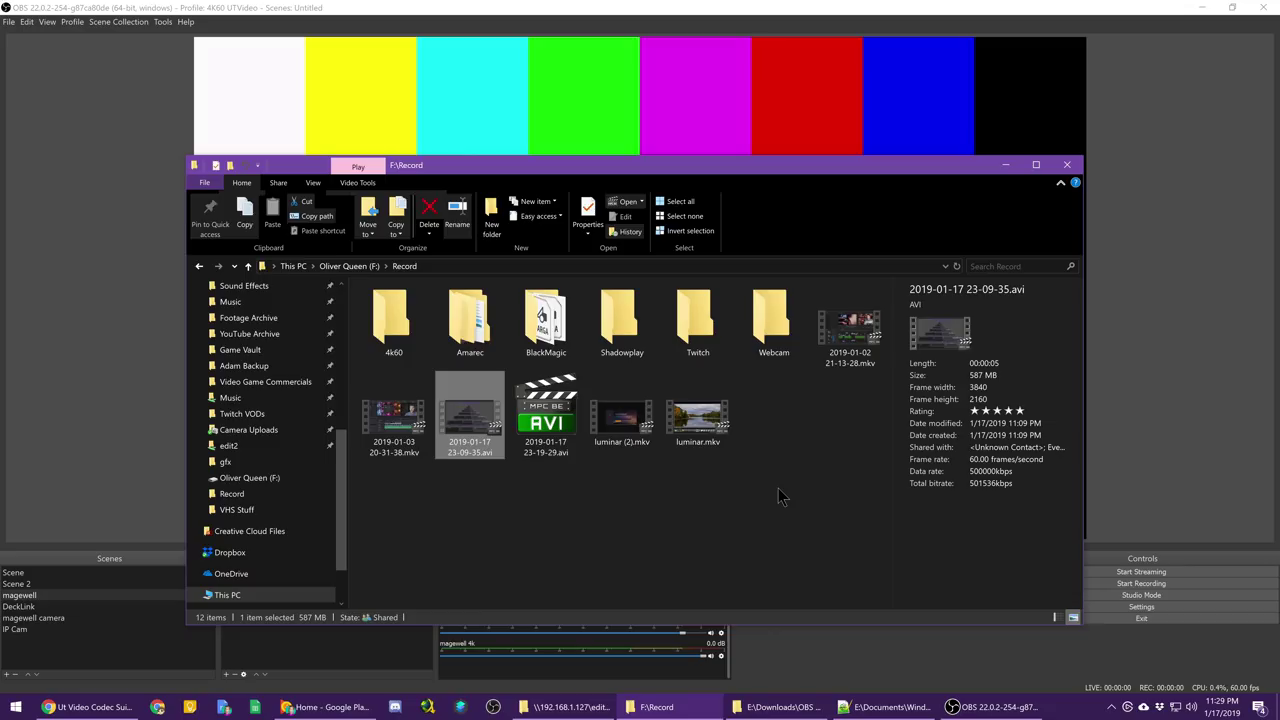
pyautogui.rightClick(483, 449)
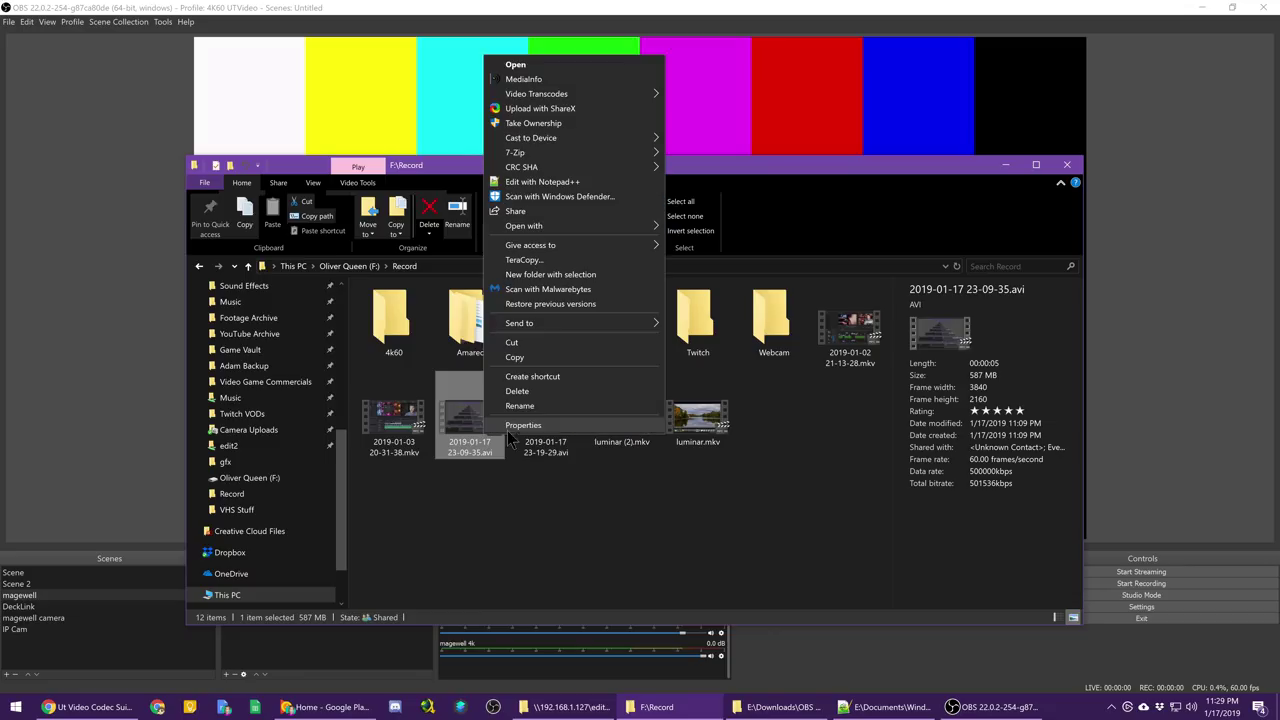
pyautogui.click(544, 80)
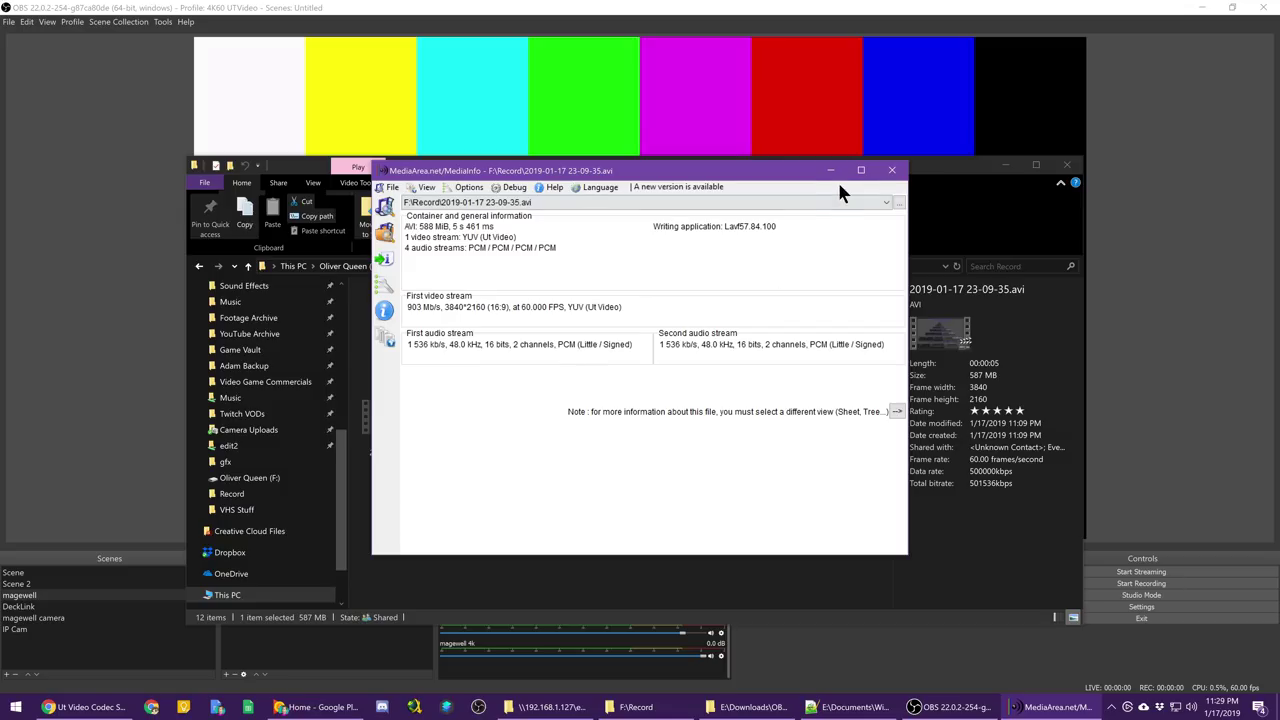
pyautogui.click(892, 171)
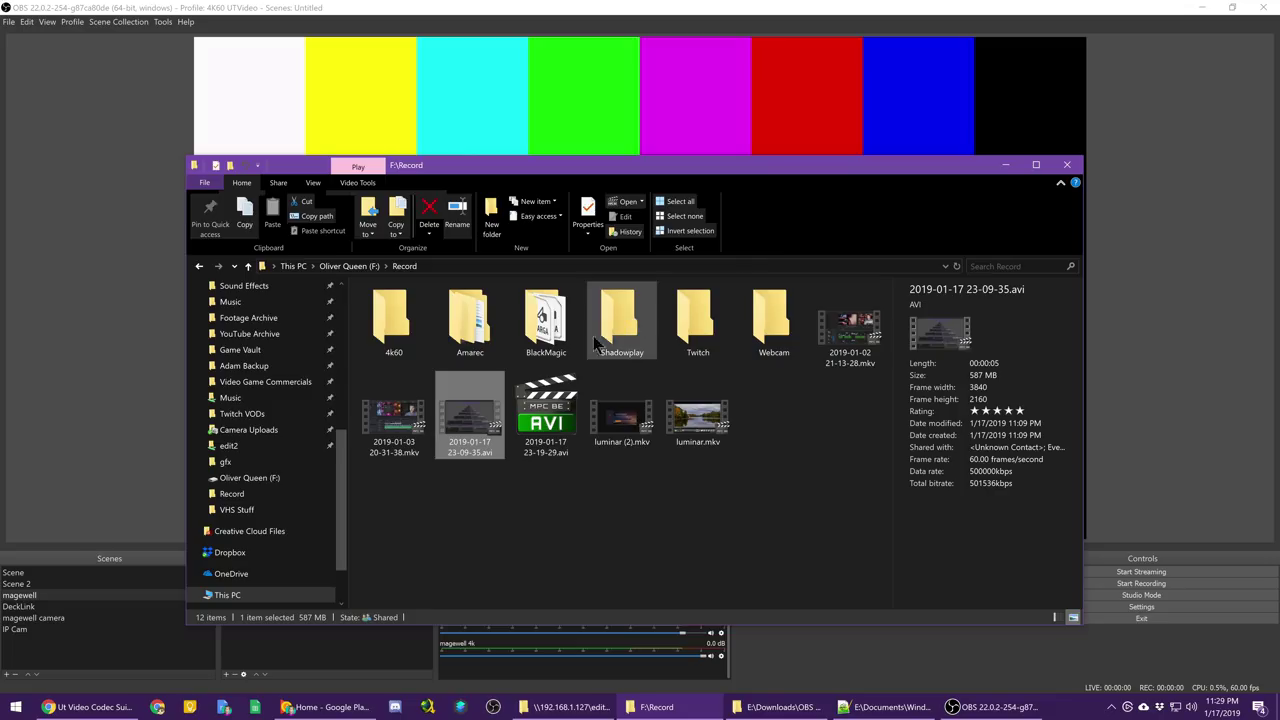
# - Extract the 23-09-35 AVI's audio into separate Track1–Track4 WAV files with Extract Audio Individual WAV
pyautogui.rightClick(470, 421)
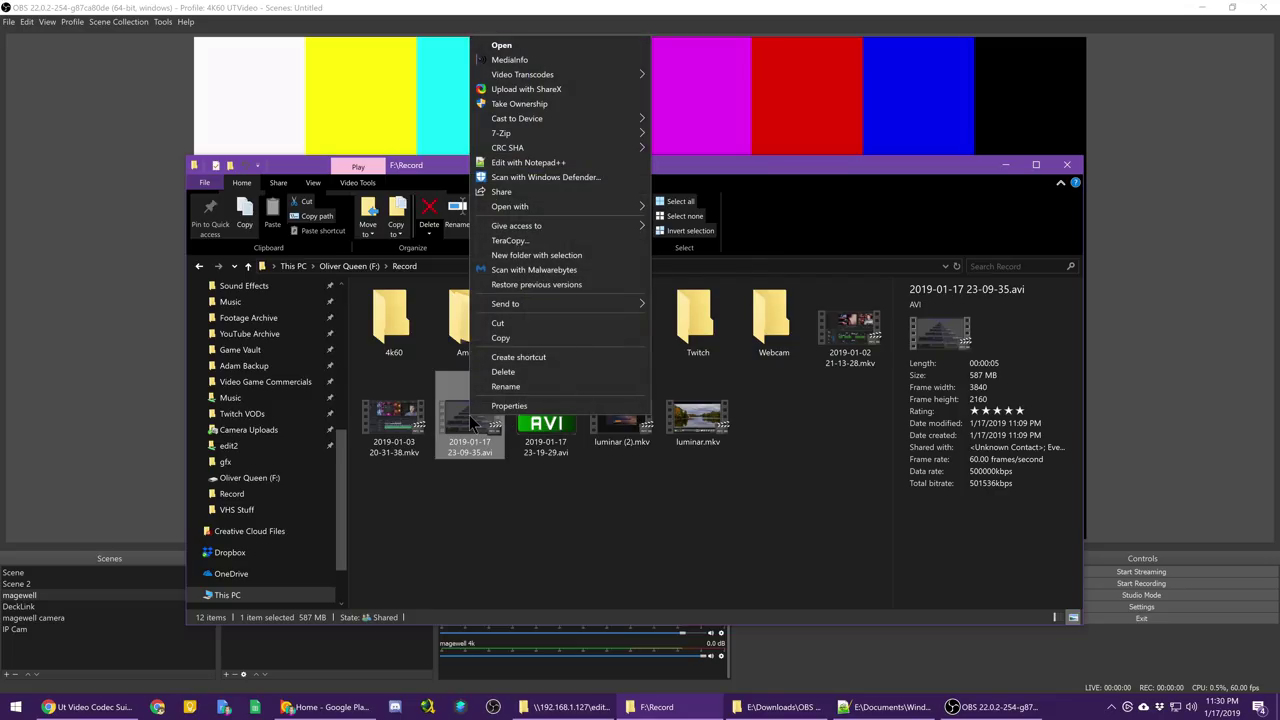
pyautogui.moveTo(619, 79)
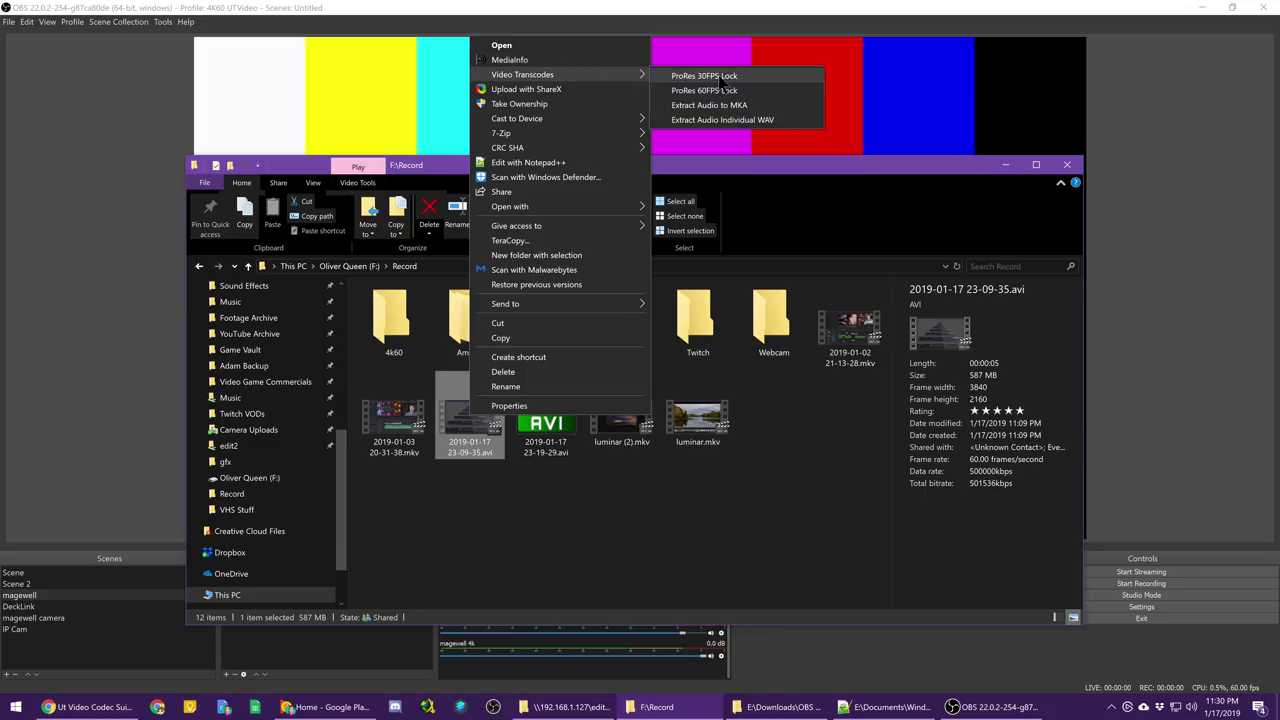
pyautogui.click(514, 530)
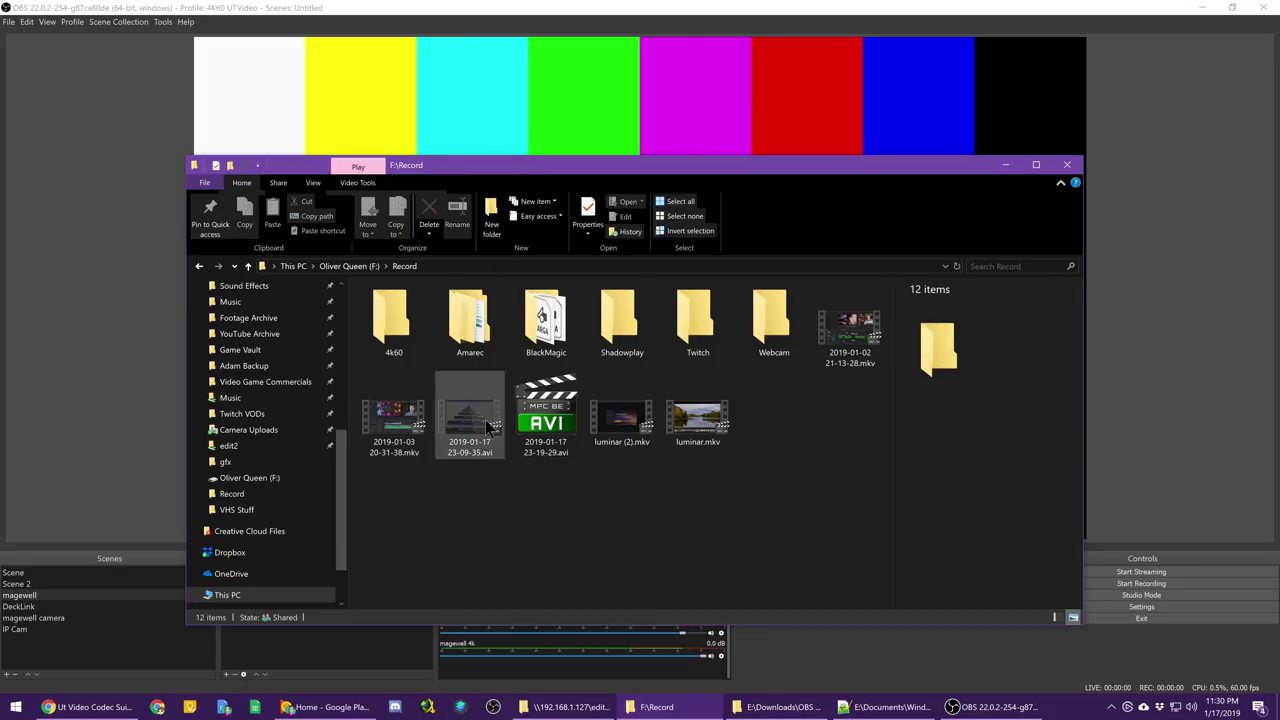
pyautogui.click(487, 427)
pyautogui.rightClick(487, 427)
pyautogui.moveTo(531, 86)
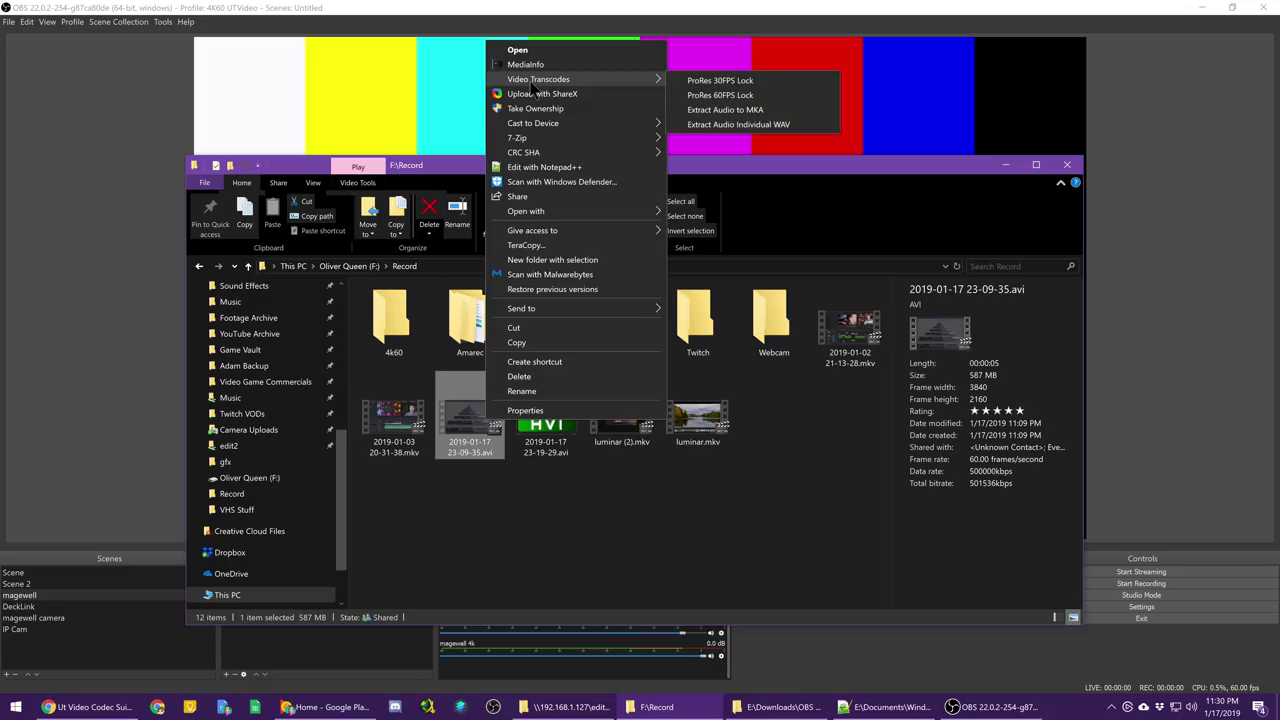
pyautogui.click(762, 125)
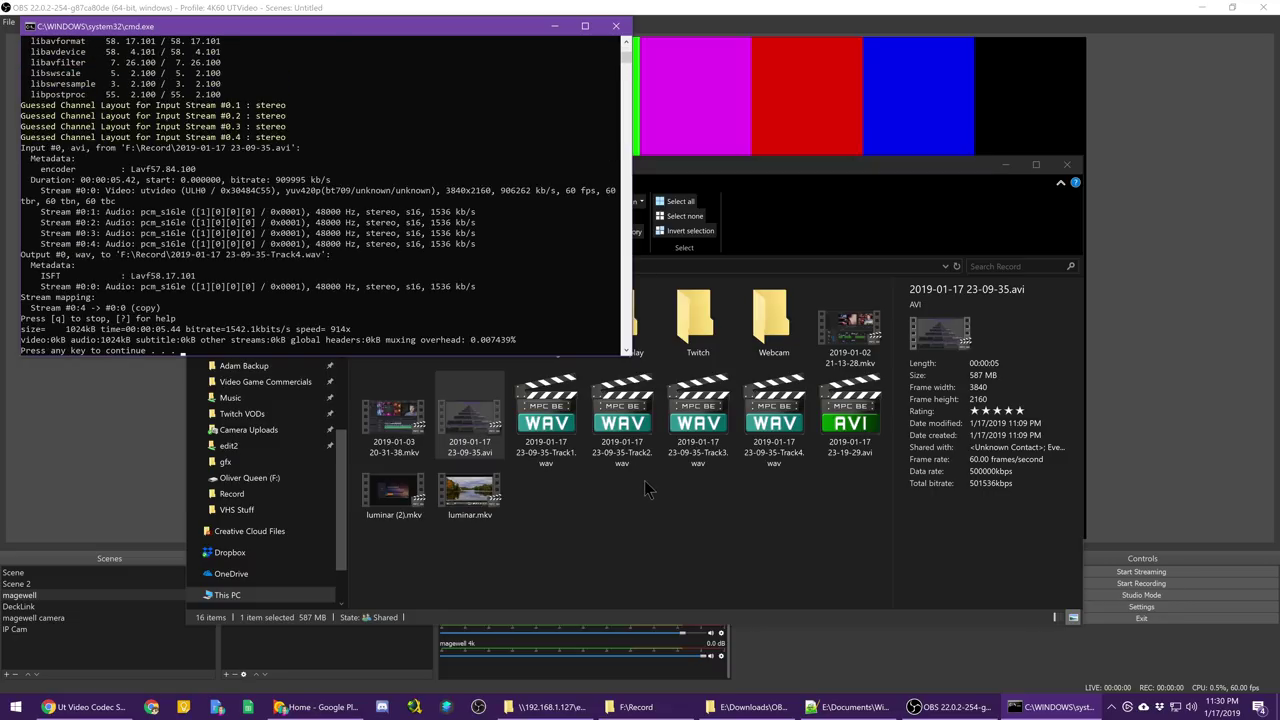
pyautogui.click(615, 25)
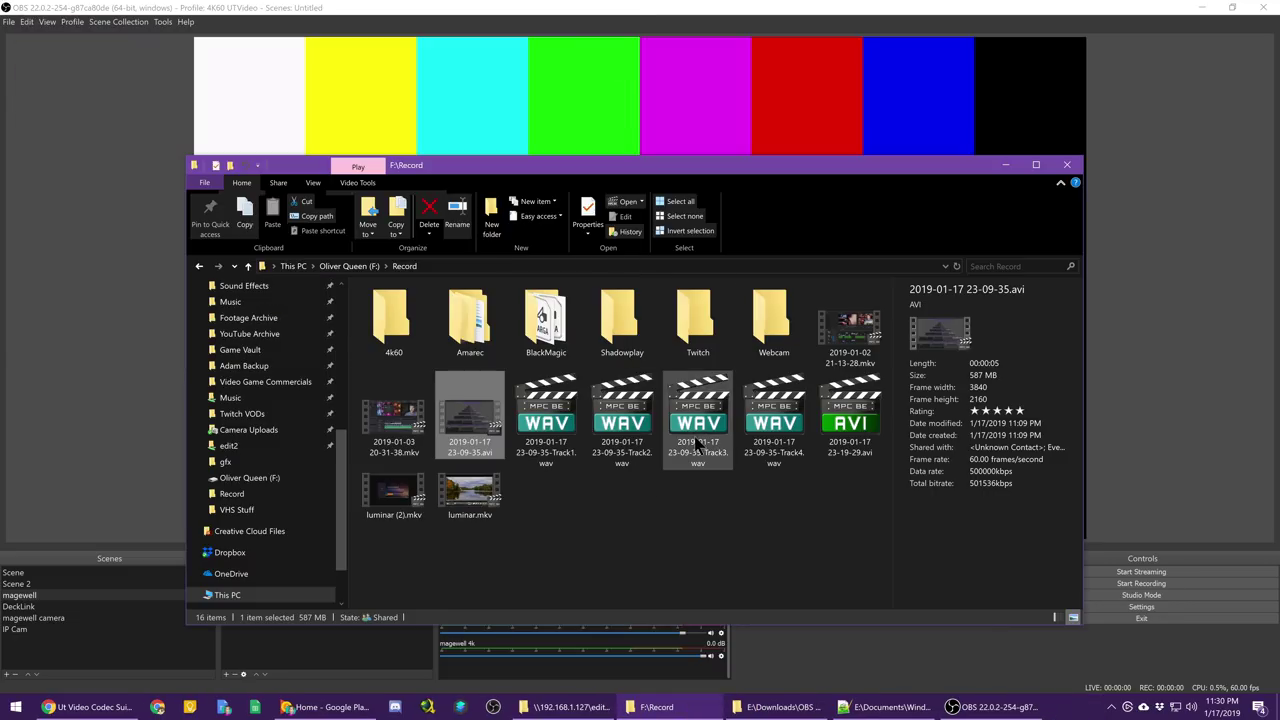
# - Select the 23-09-35 Track4 through Track1 WAV files together and delete them
pyautogui.click(751, 439)
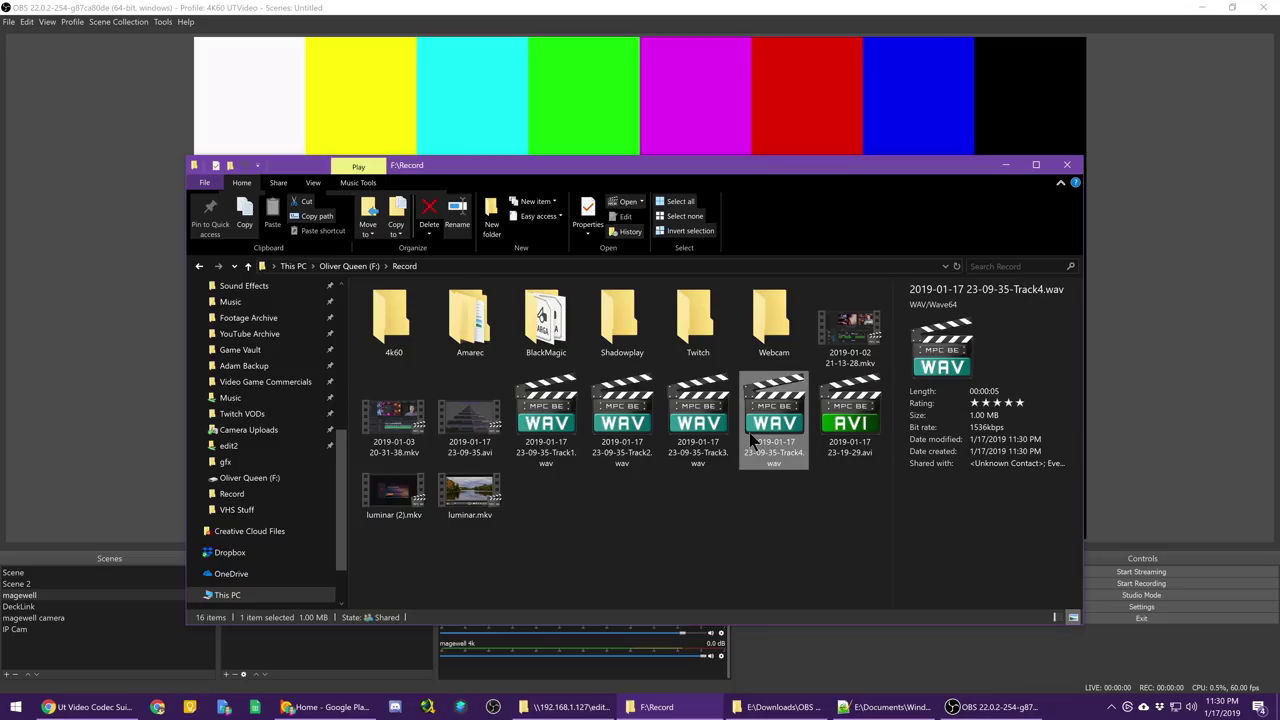
pyautogui.keyDown('shift'); pyautogui.click(545, 440); pyautogui.keyUp('shift')
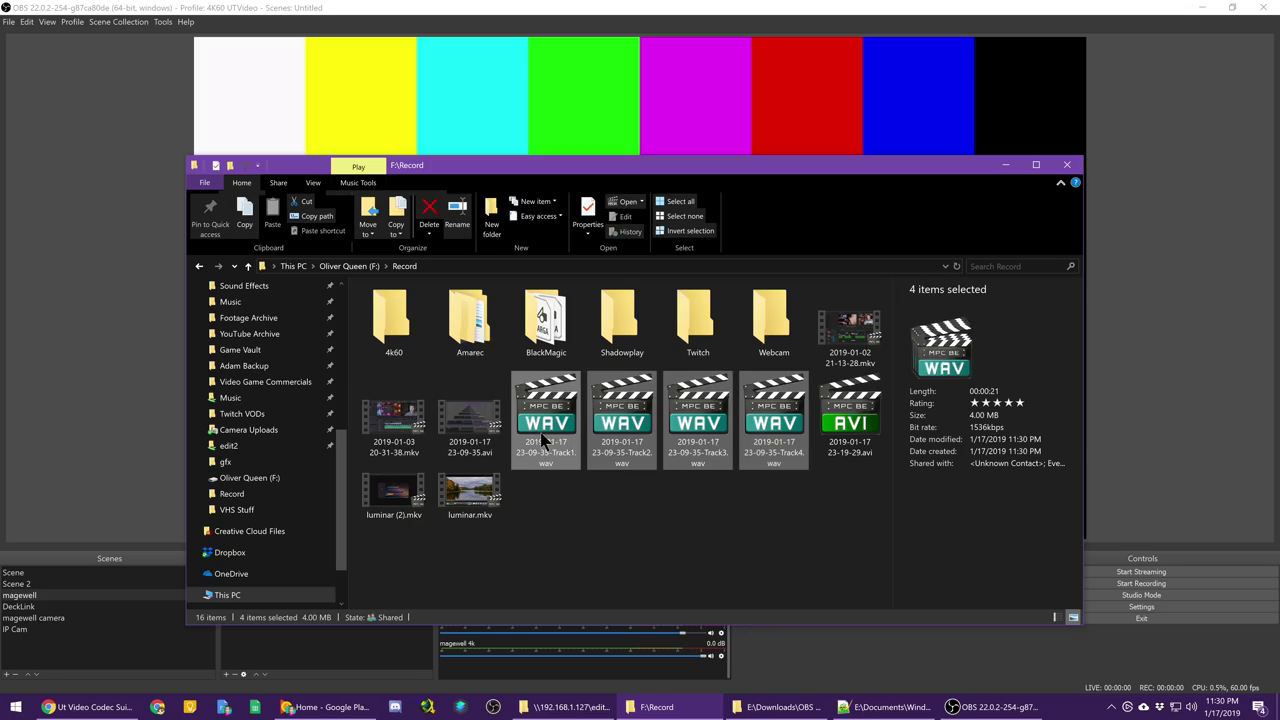
pyautogui.press('Delete')
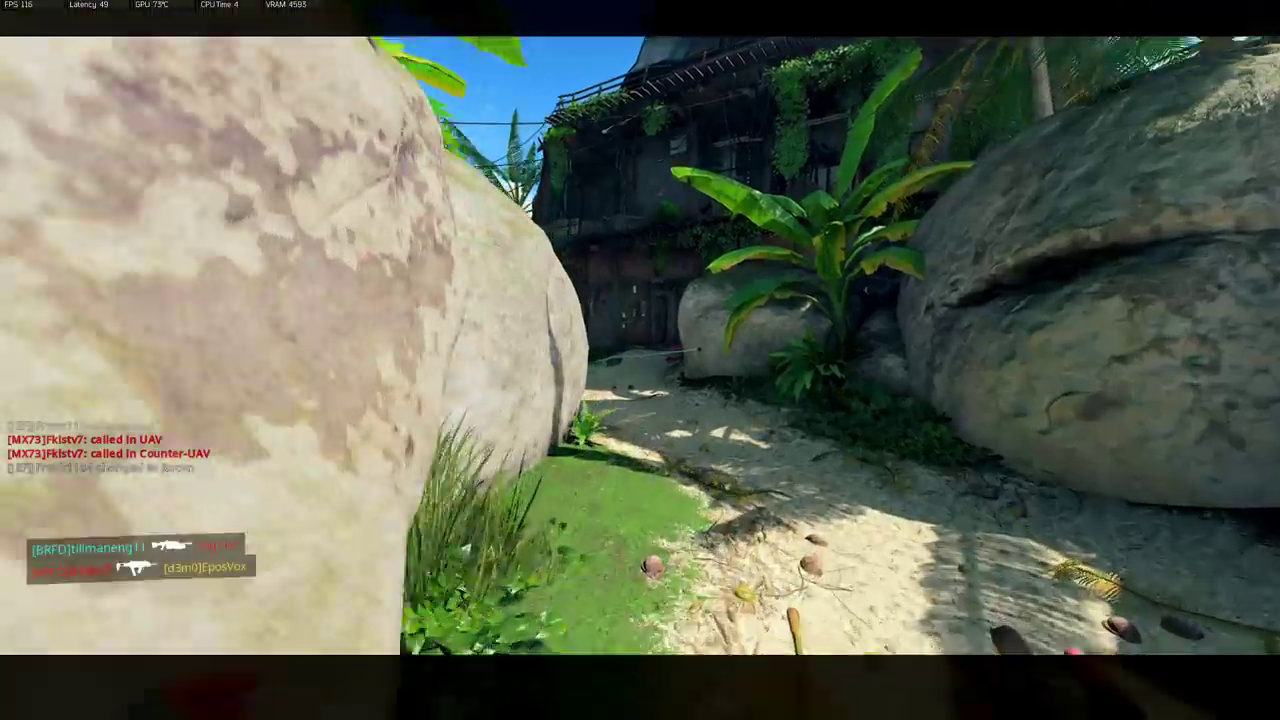
pyautogui.press('space')
pyautogui.press('w')
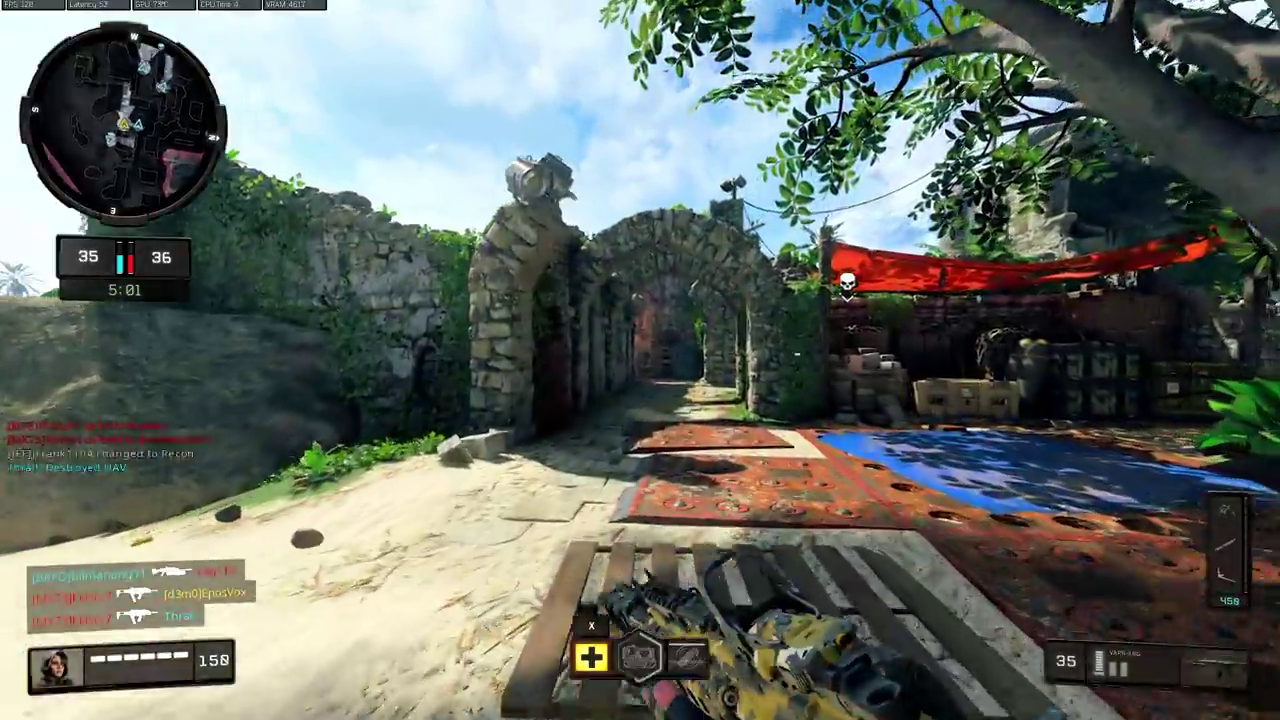
pyautogui.press('w')
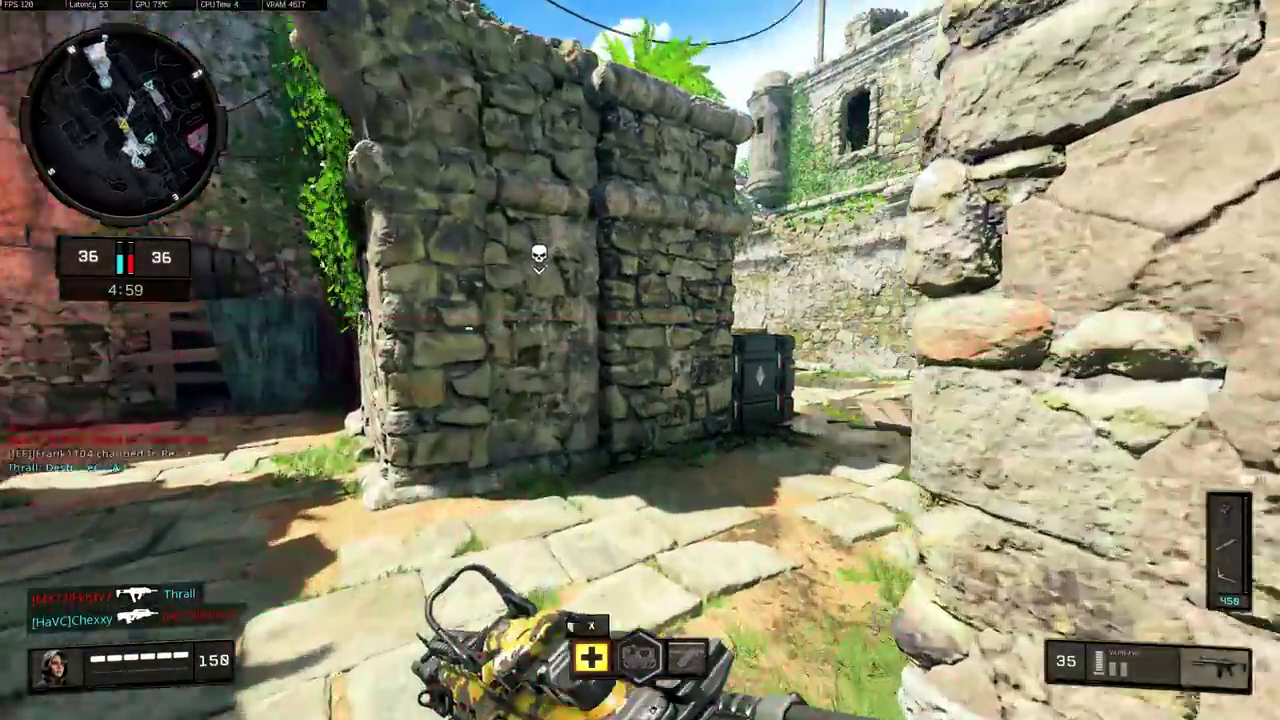